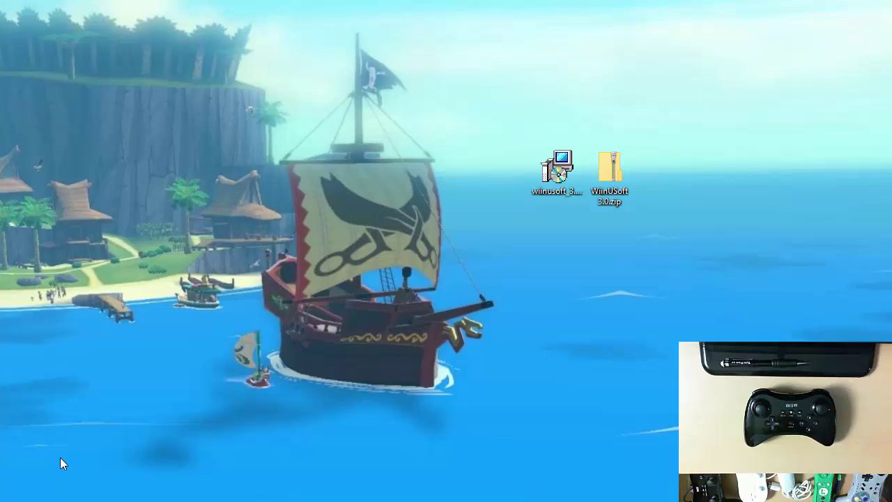
- Download wiinusoft_3.0.458_setup.exe through Google Drive from the WiinUPro downloads page, accepting the download without a virus scan
key("alt+Tab")
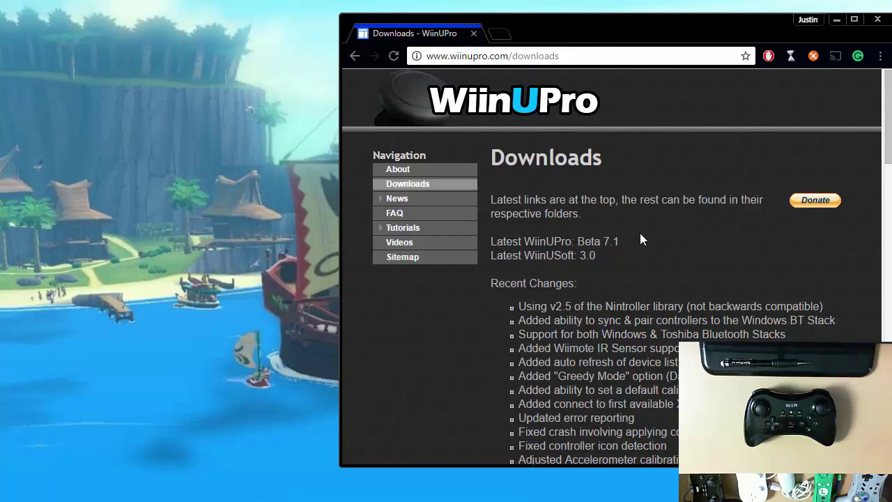
left_click_drag(885, 90, 889, 174)
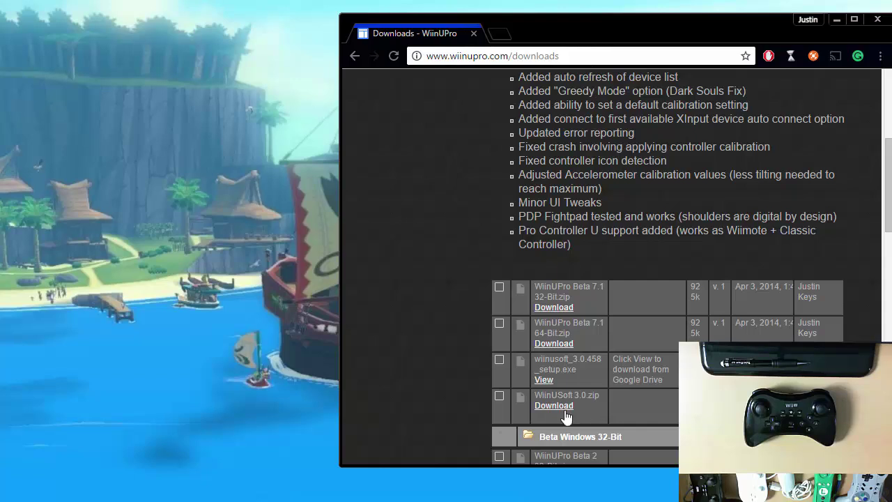
left_click(544, 380)
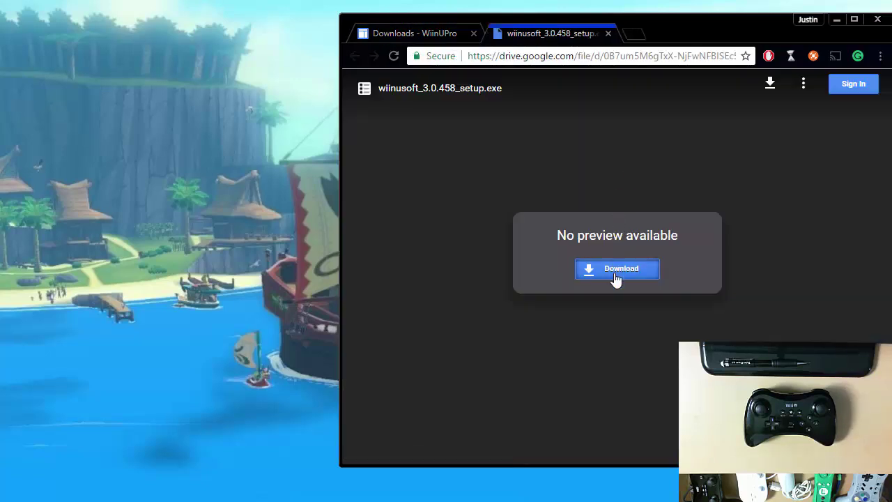
left_click(616, 271)
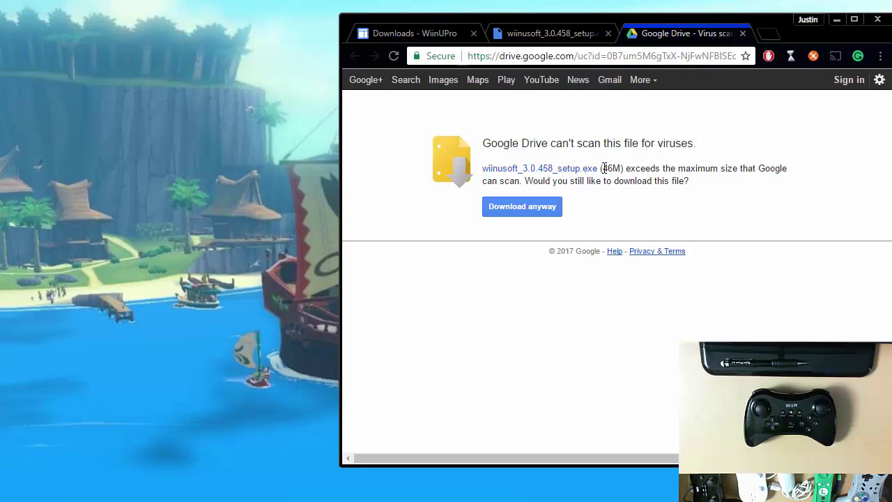
left_click(554, 206)
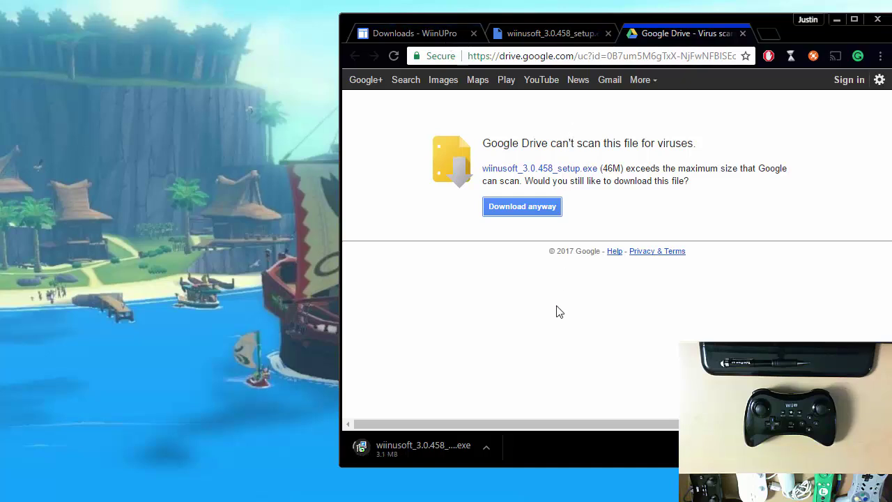
- Return to the WiinUPro downloads page, then close the browser and cancel the download in progress
left_click(442, 35)
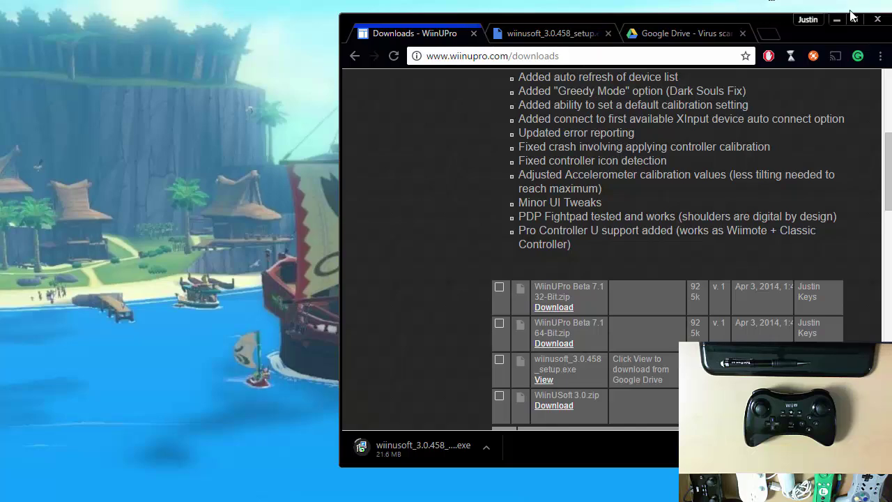
left_click(877, 18)
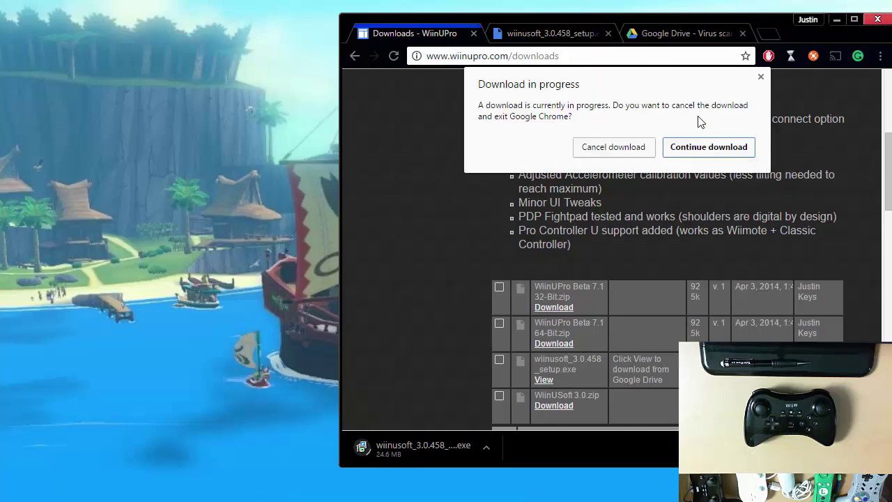
left_click(621, 149)
left_click(564, 175)
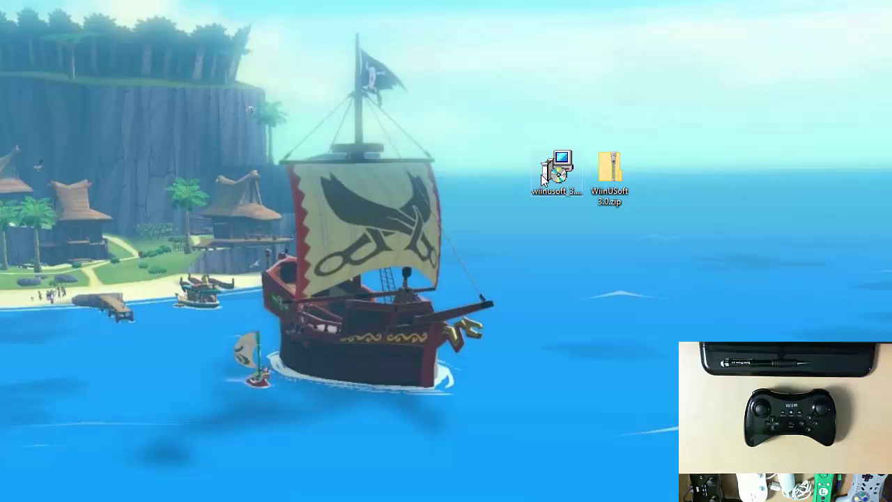
- Extract the WiinUSoft 3.0 folder from WiinUSoft 3.0.zip to the desktop and place it above the zip file
double_click(616, 171)
left_click_drag(175, 40, 503, 80)
left_click(334, 225)
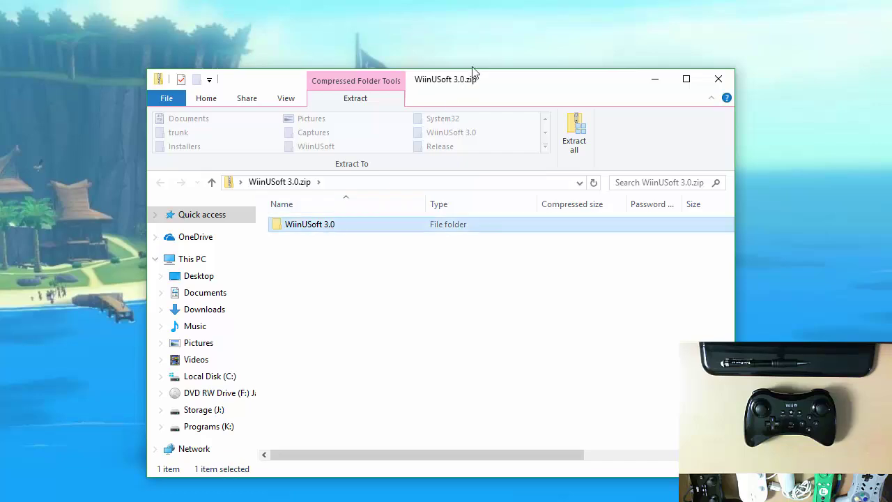
left_click(524, 50)
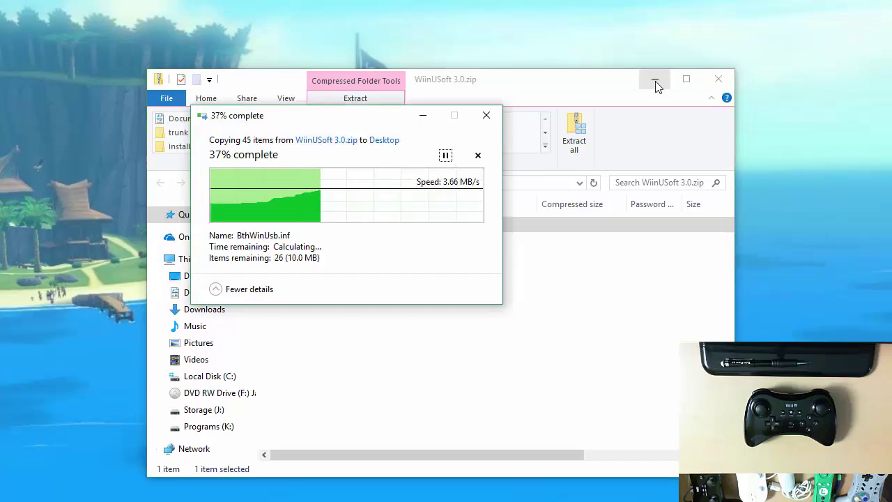
left_click(718, 79)
left_click_drag(501, 22, 605, 105)
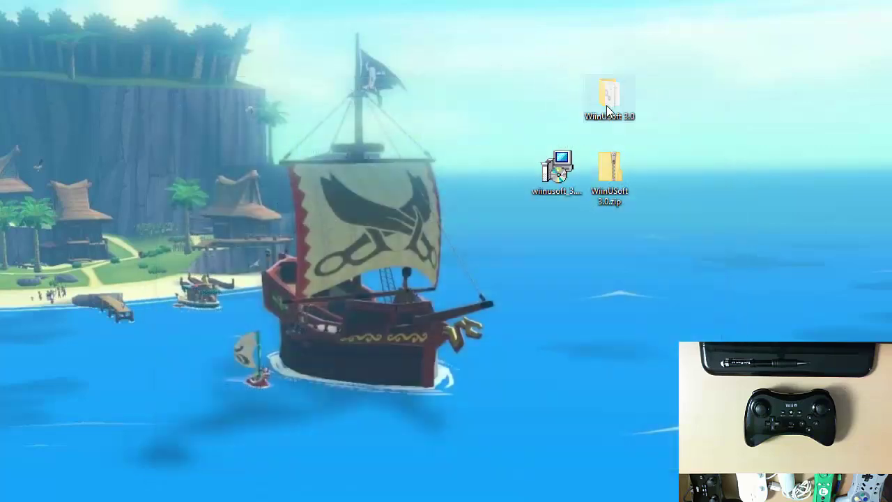
- Open the extracted WiinUSoft 3.0 folder and locate WiinUSoft.exe
double_click(606, 110)
left_click_drag(432, 73, 463, 64)
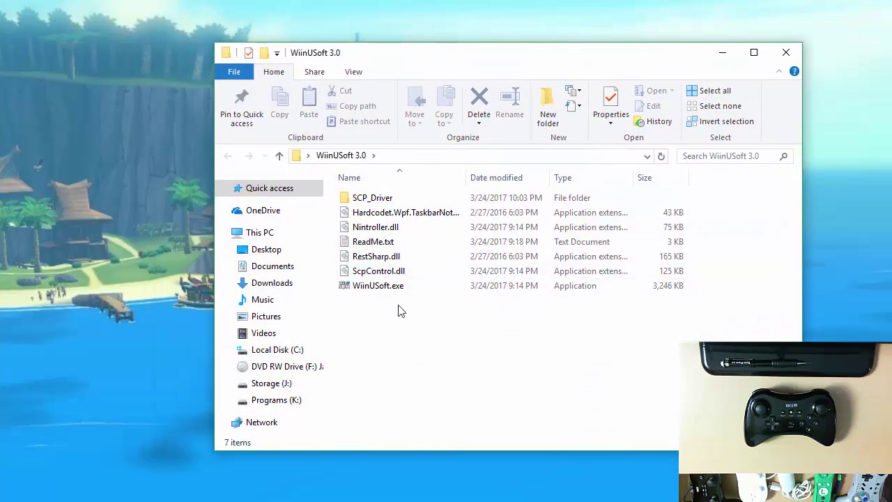
left_click(391, 286)
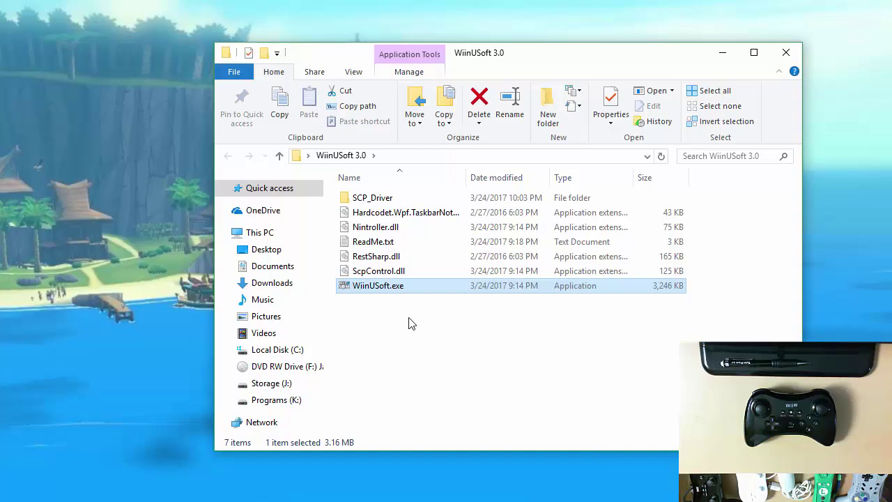
- Run ScpDriver.exe from the SCP_Driver folder, turn off the Bluetooth Driver option, and exit without installing
double_click(374, 198)
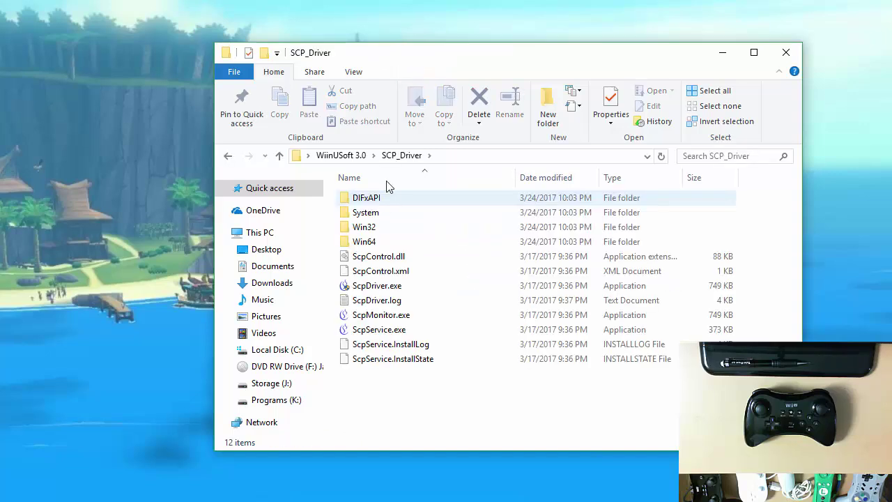
left_click(382, 288)
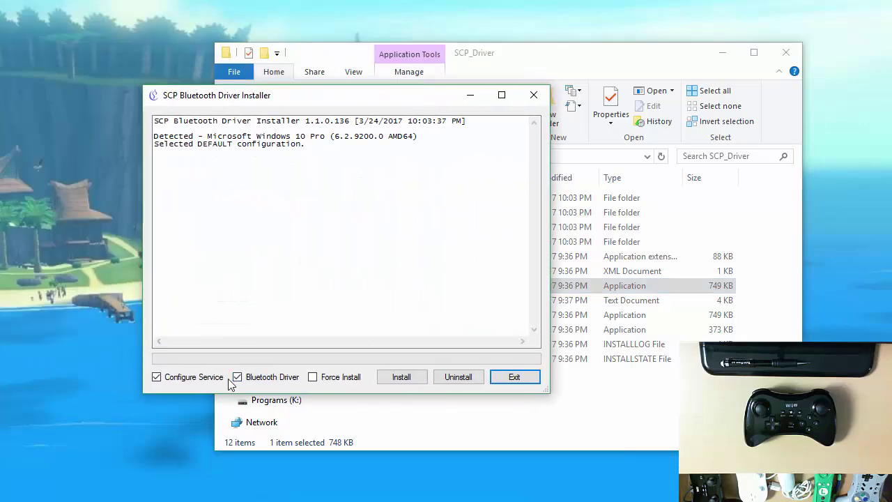
left_click(237, 377)
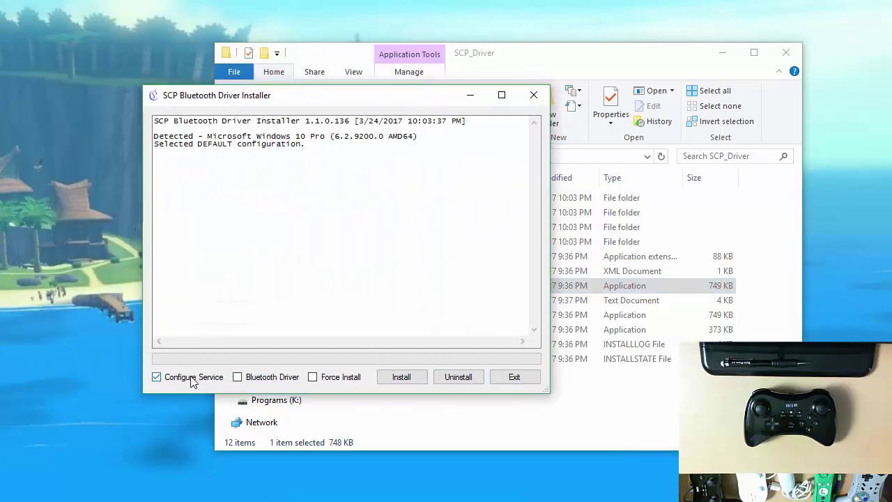
left_click(532, 377)
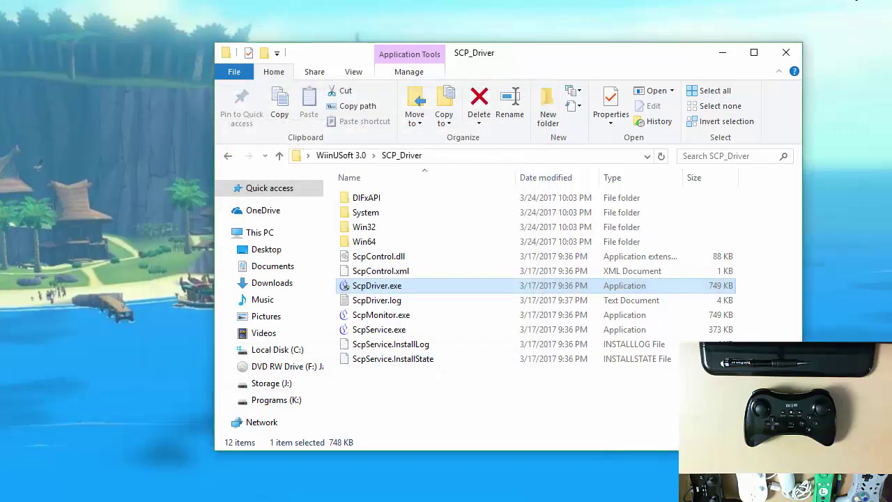
left_click(785, 53)
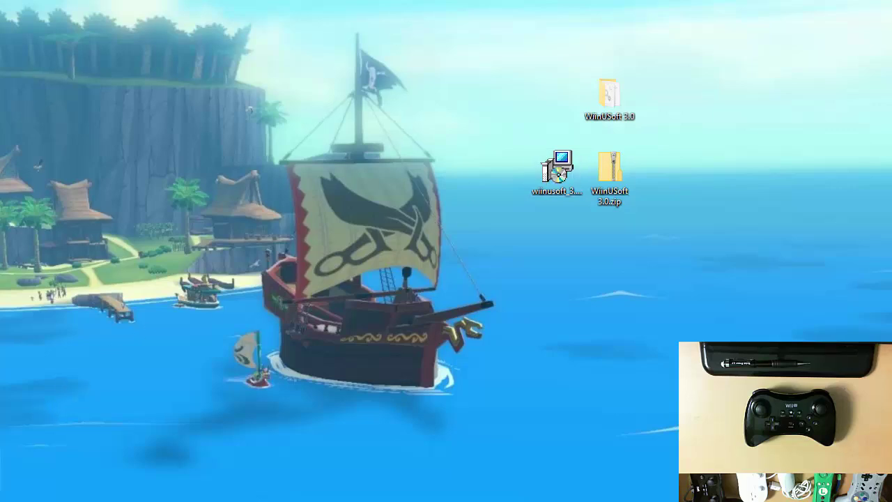
- Open the file location of the installed WiinUSoft program and launch its uninstaller, unins000.exe
right_click(80, 110)
left_click(76, 134)
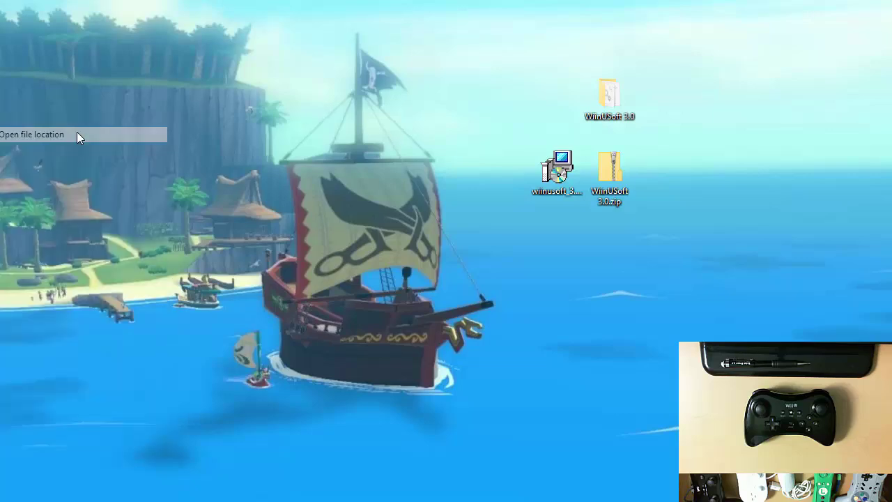
left_click_drag(235, 132, 233, 73)
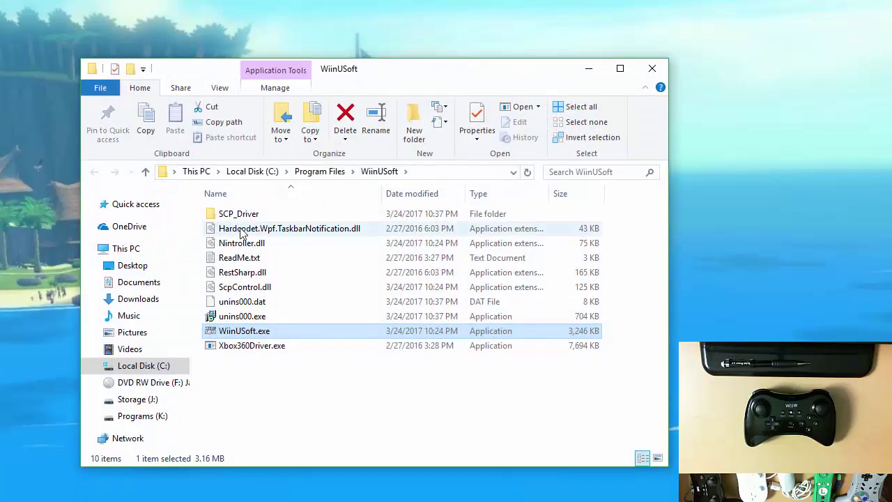
left_click(255, 317)
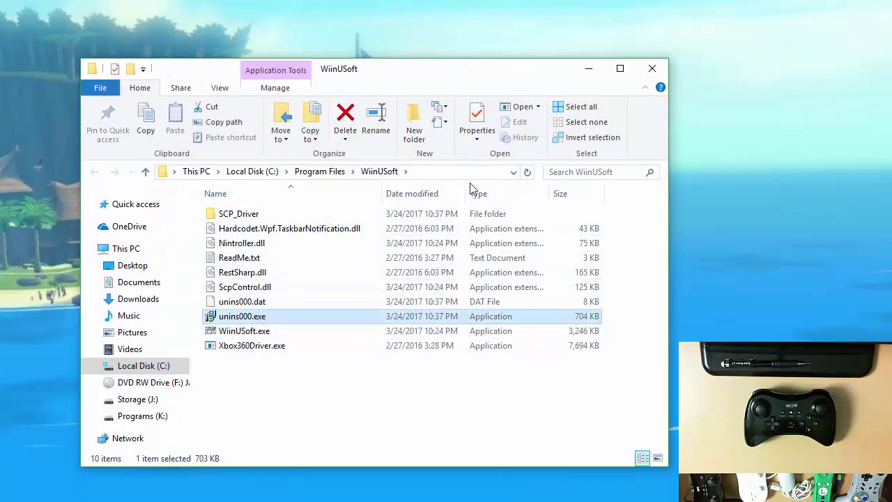
double_click(279, 319)
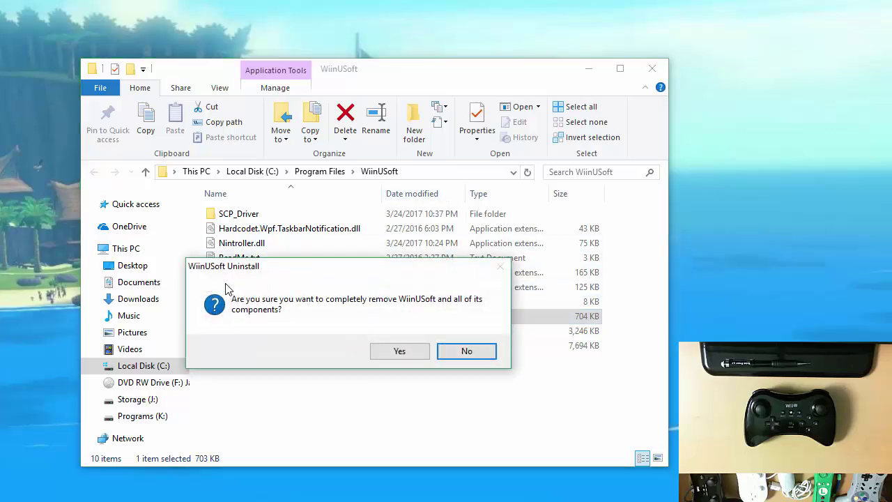
- Remove WiinUSoft and its saved preferences, exiting the SCP Bluetooth Driver Installer without changing the driver
left_click(400, 351)
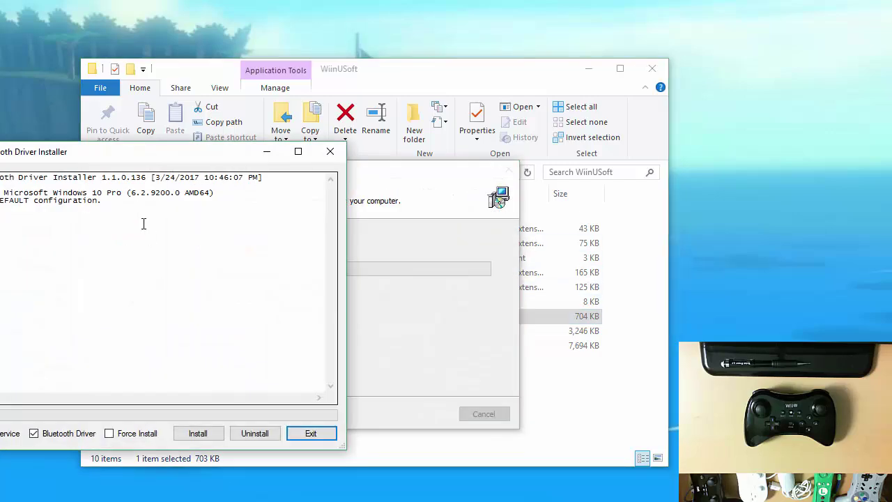
left_click_drag(105, 152, 314, 132)
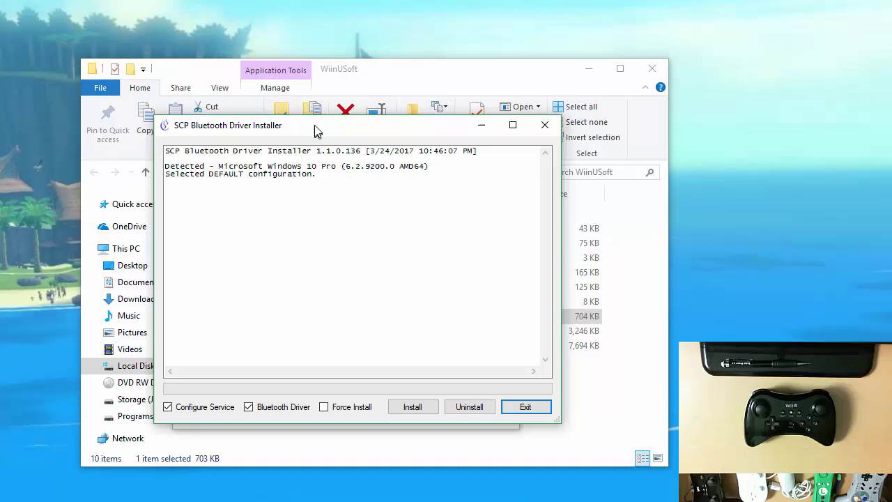
left_click(525, 408)
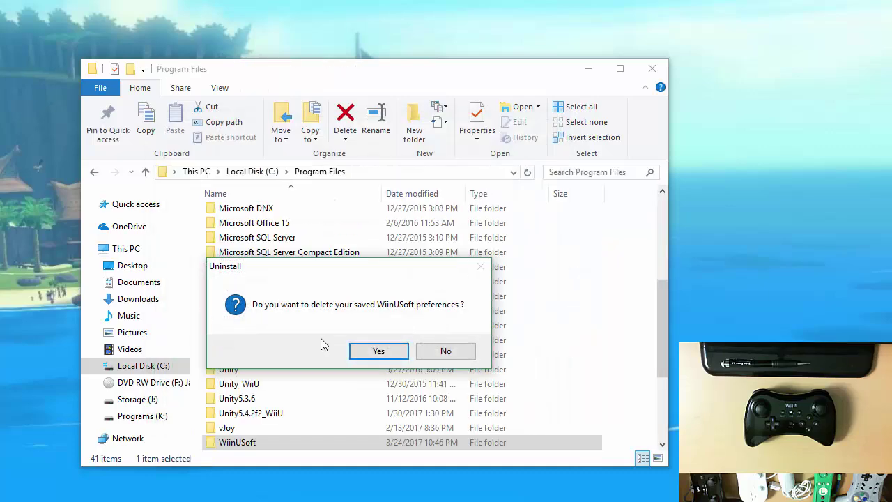
left_click(393, 352)
left_click(454, 351)
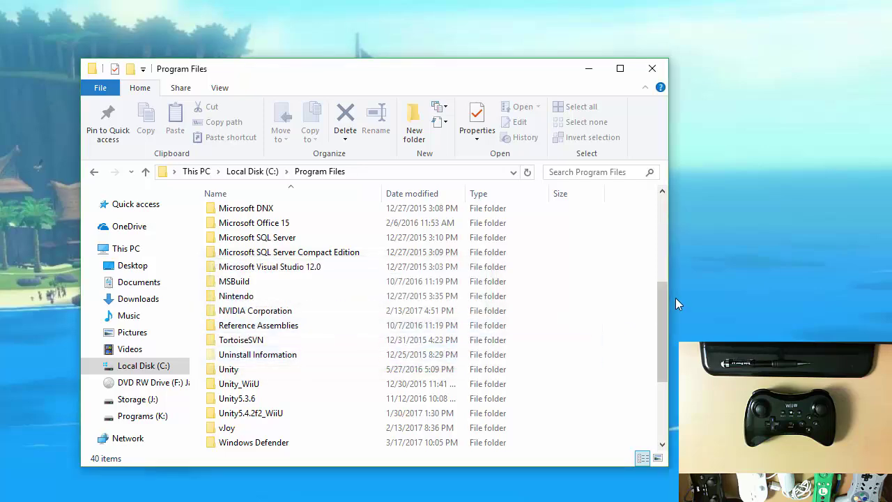
left_click(653, 69)
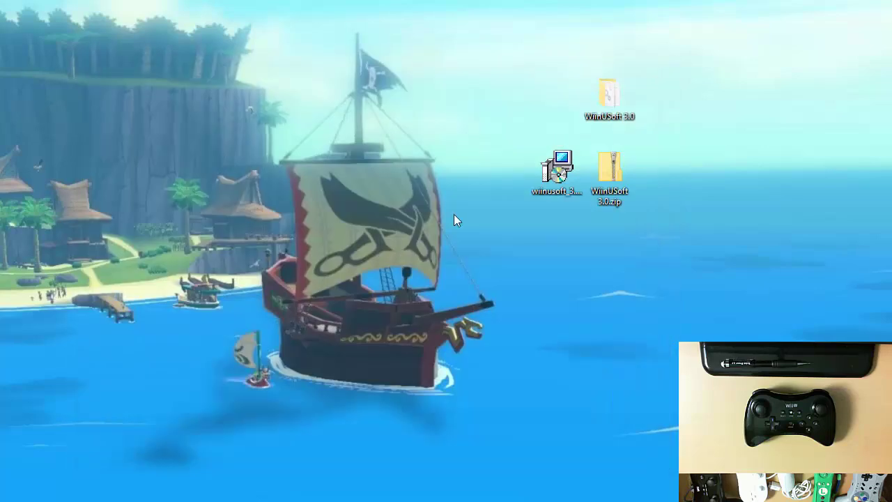
- Launch wiinusoft_3.0.458_setup.exe from the desktop and allow it to run despite the Windows SmartScreen block
left_click(561, 171)
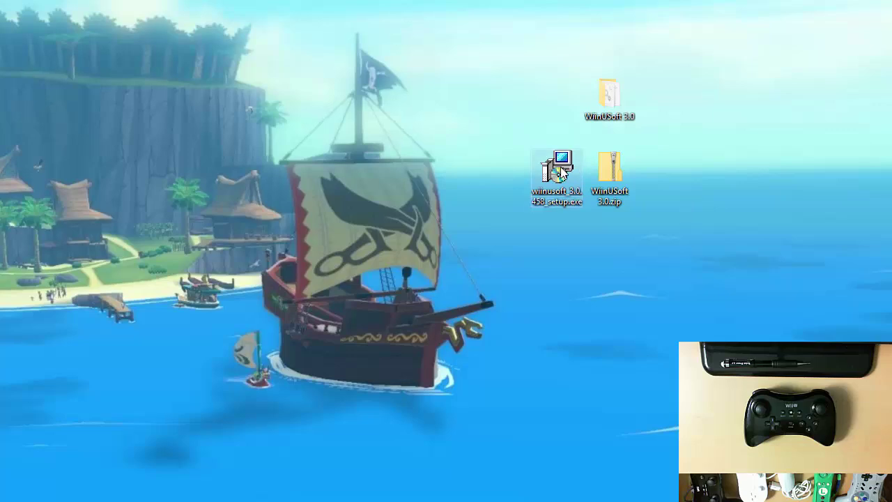
double_click(561, 171)
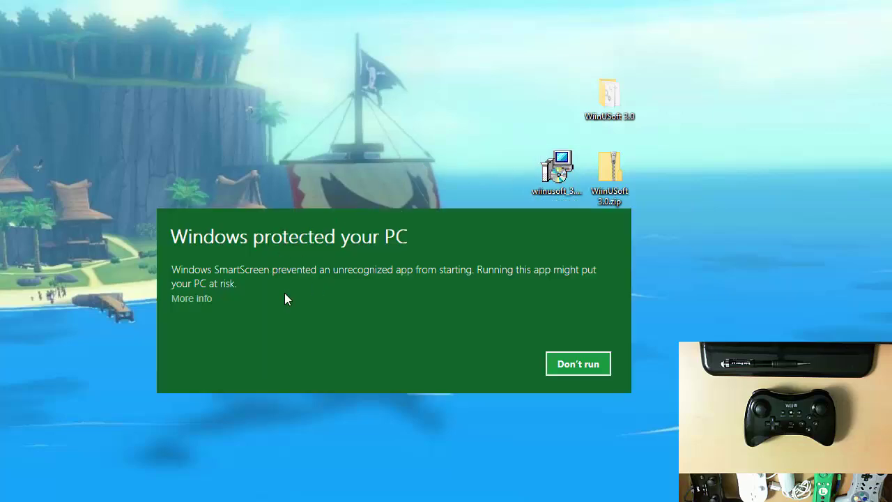
left_click(193, 299)
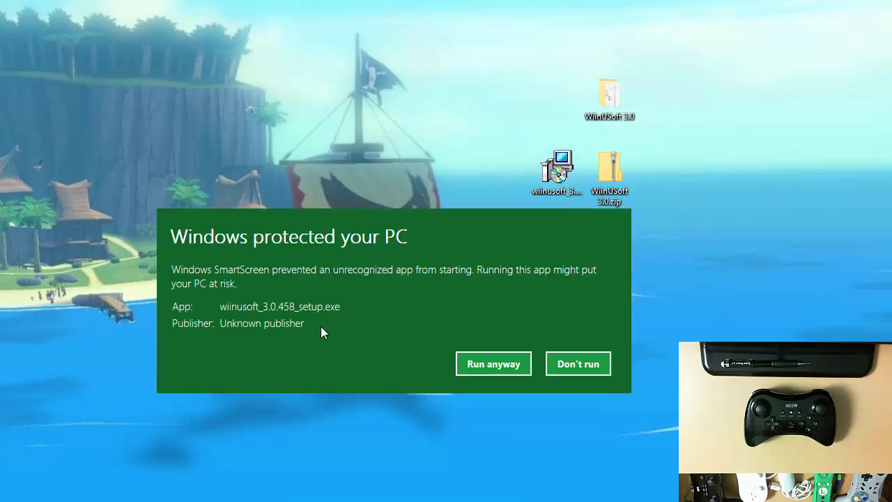
left_click(513, 367)
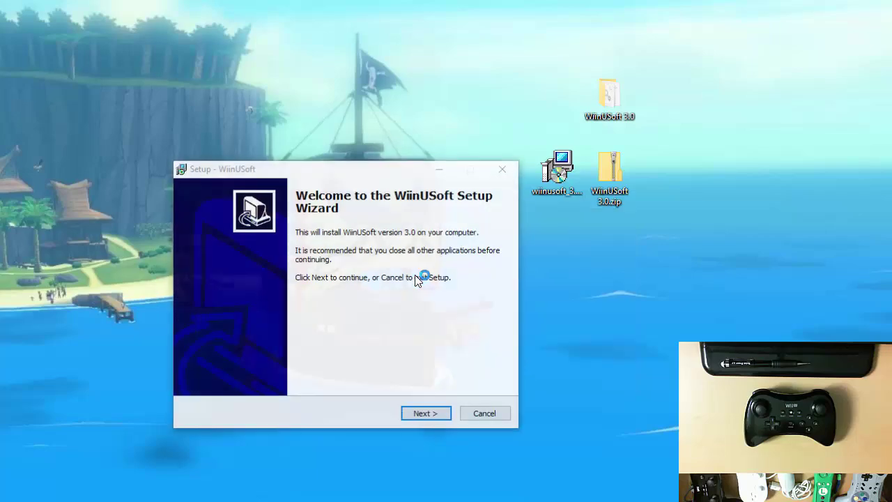
- Configure the WiinUSoft setup with Install Everything, the WiinUSoft Start Menu folder and no desktop icon, up to the Ready to Install page
left_click(423, 416)
left_click(422, 414)
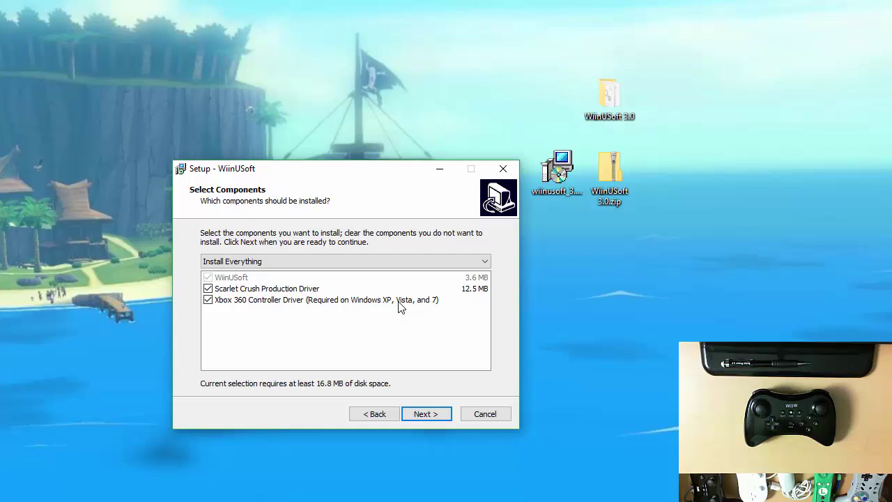
left_click(434, 412)
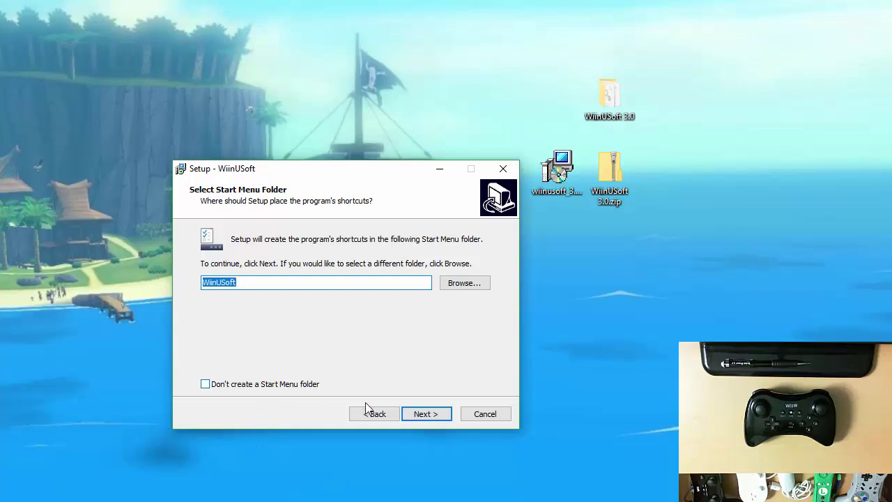
left_click(414, 415)
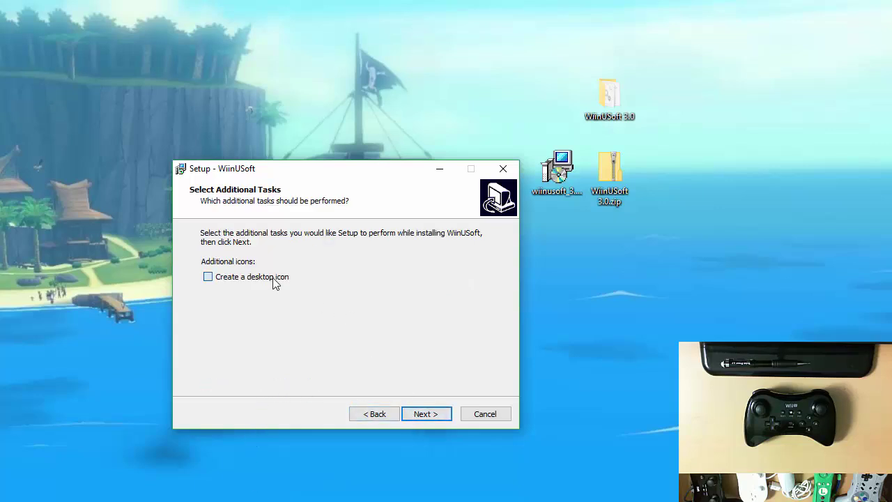
left_click(437, 416)
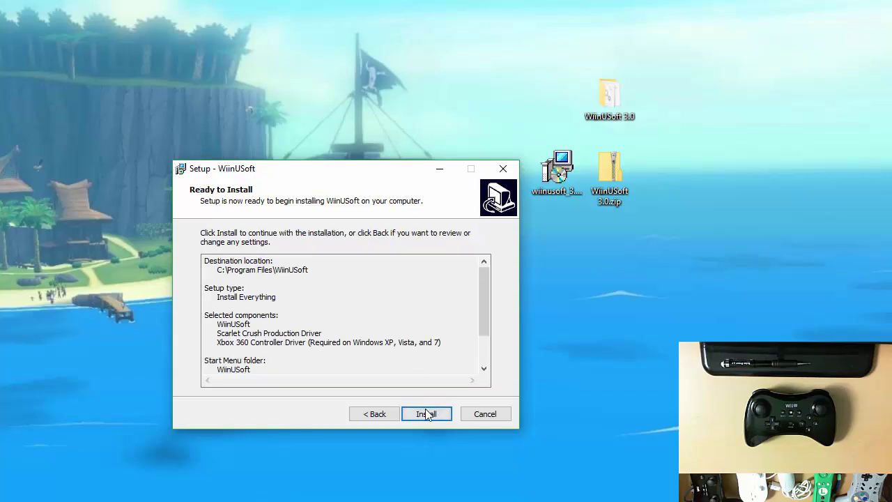
- Start the WiinUSoft installation, clear the Bluetooth Driver option in the SCP Bluetooth Driver Installer, and exit that installer
left_click(428, 414)
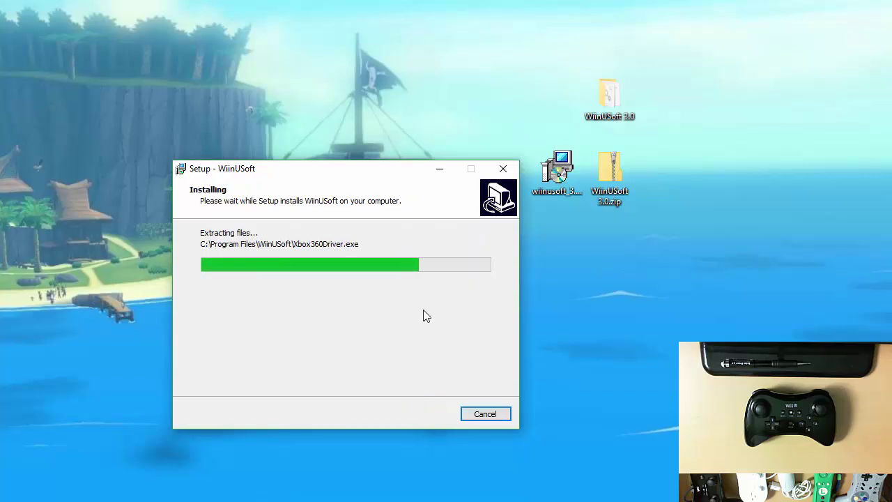
left_click_drag(79, 28, 437, 48)
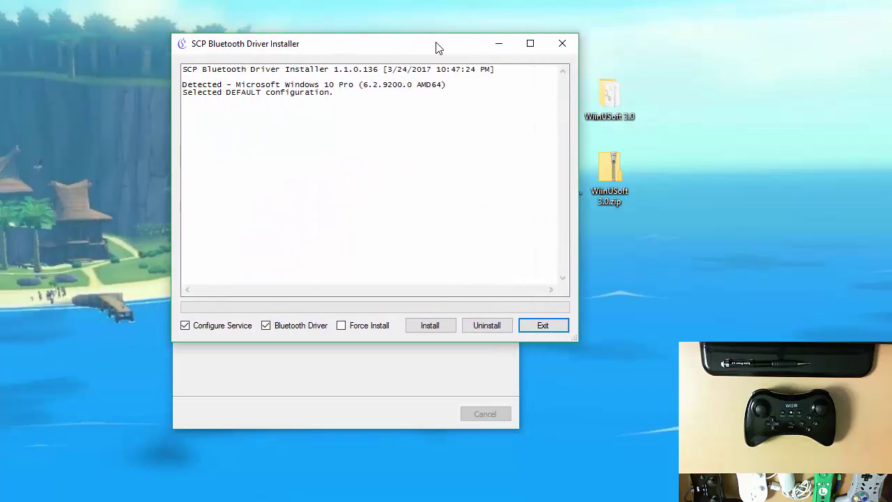
left_click(279, 328)
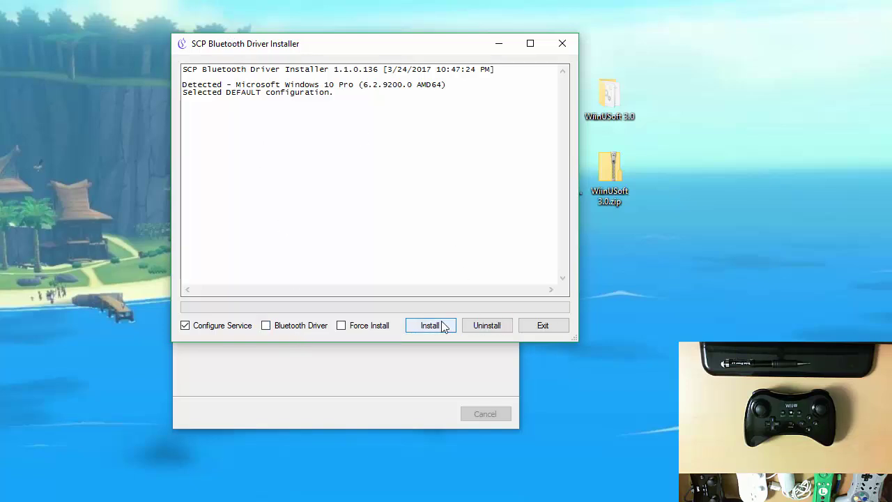
left_click(562, 326)
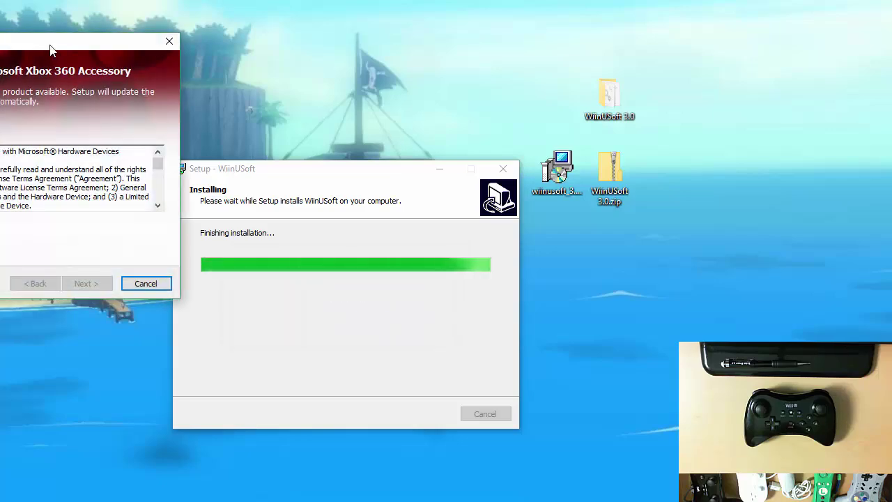
- Cancel the Microsoft Xbox 360 Accessories Setup and finish the WiinUSoft setup without viewing ReadMe.txt, launching WiinUSoft
left_click_drag(50, 50, 449, 79)
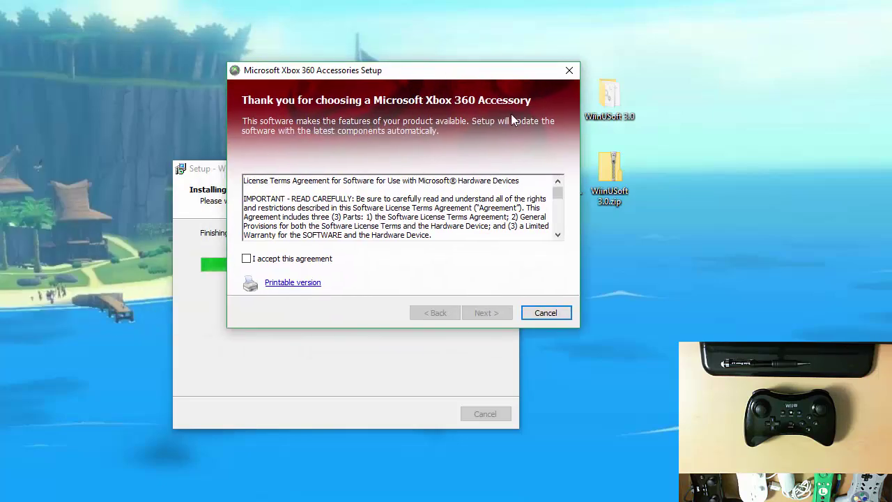
left_click(557, 314)
left_click(410, 351)
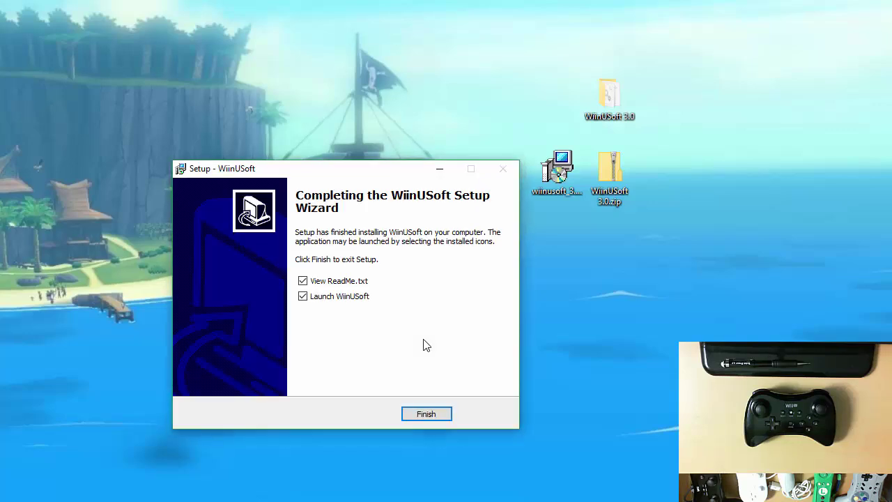
left_click(356, 282)
left_click(426, 414)
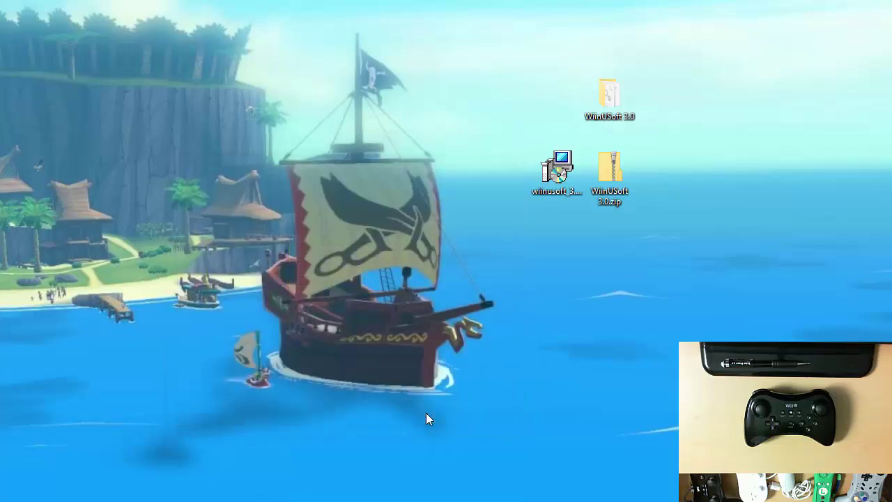
- Sync the Wii U Pro Controller with WiinUSoft so it is listed under Available Devices
left_click_drag(84, 68, 519, 38)
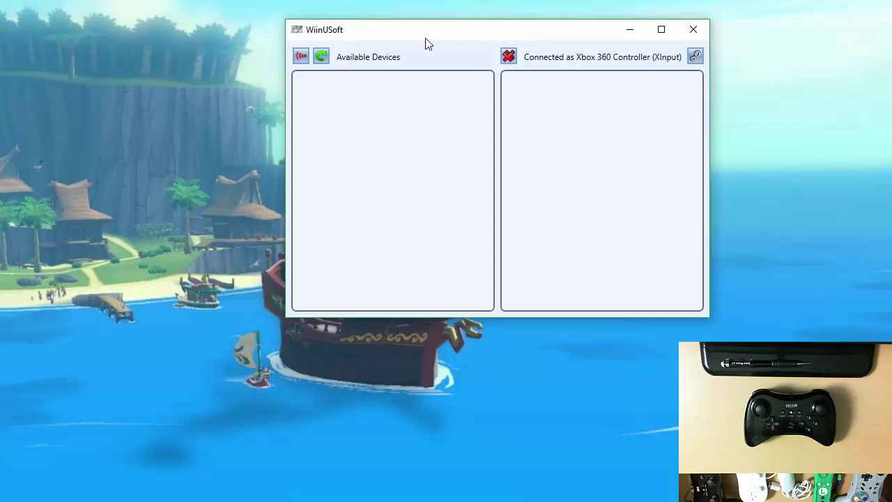
left_click(301, 57)
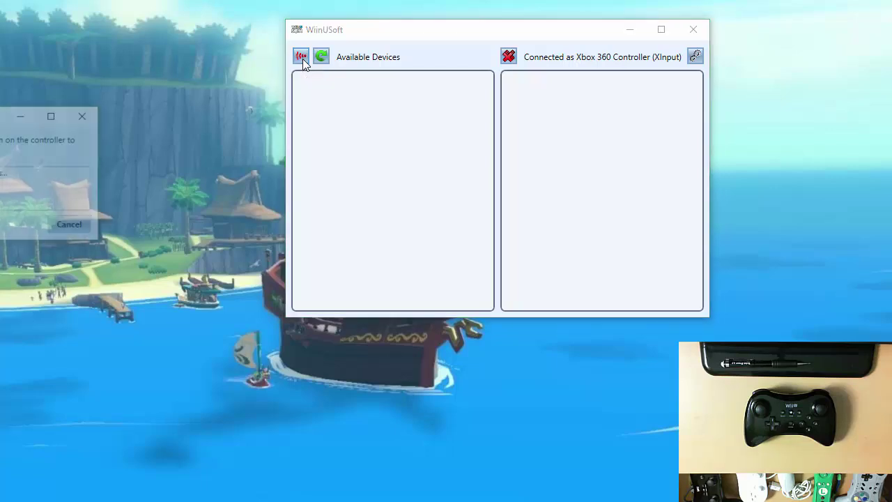
left_click_drag(0, 117, 324, 94)
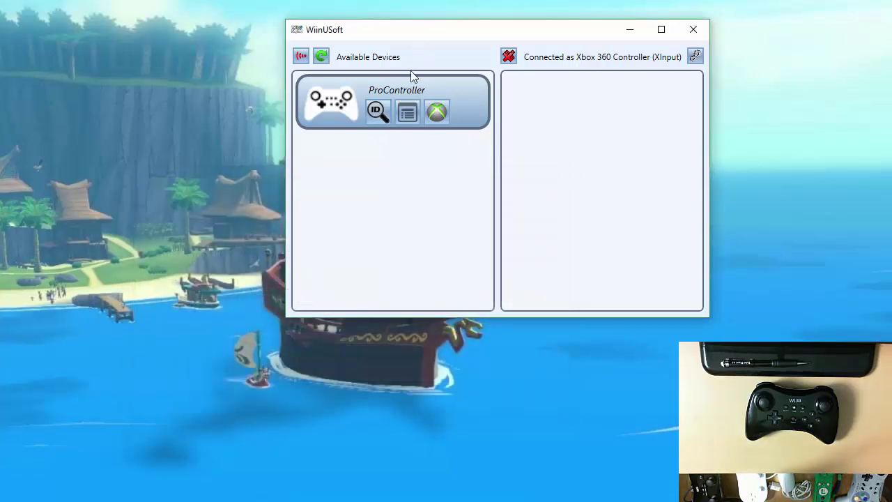
- Identify the listed ProController and sync the Wii Remote as a second available device
left_click(387, 115)
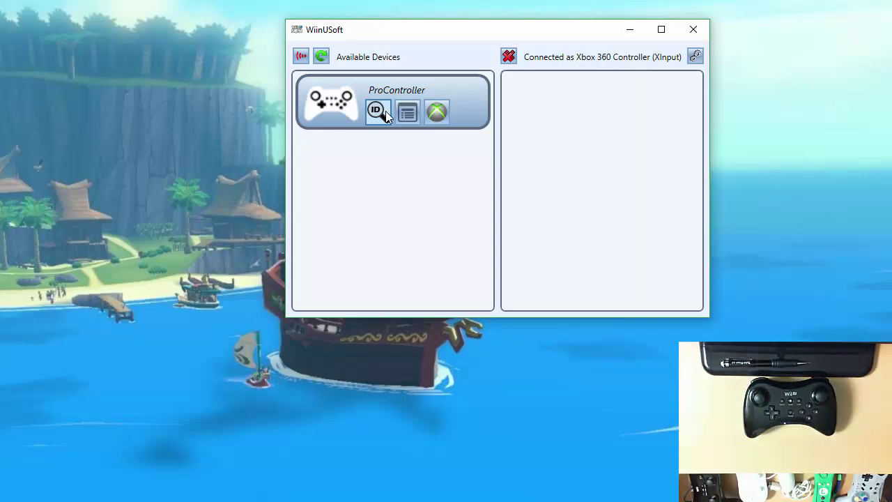
left_click(305, 61)
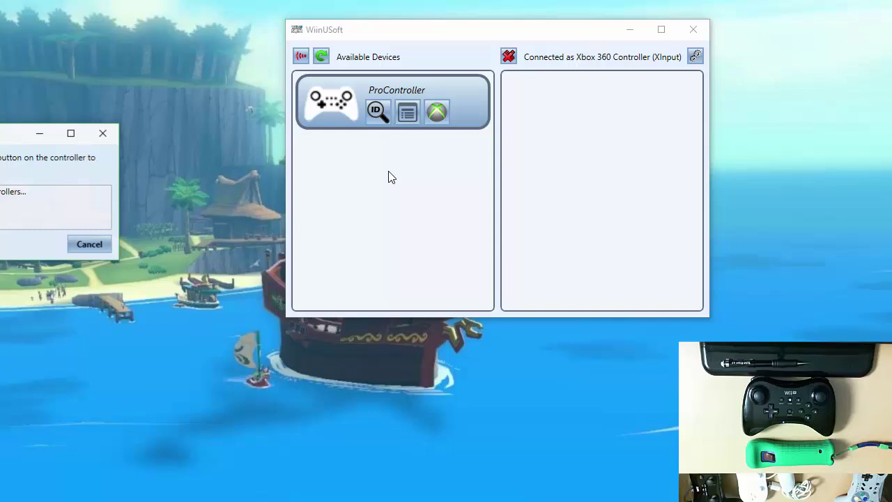
left_click_drag(45, 143, 362, 165)
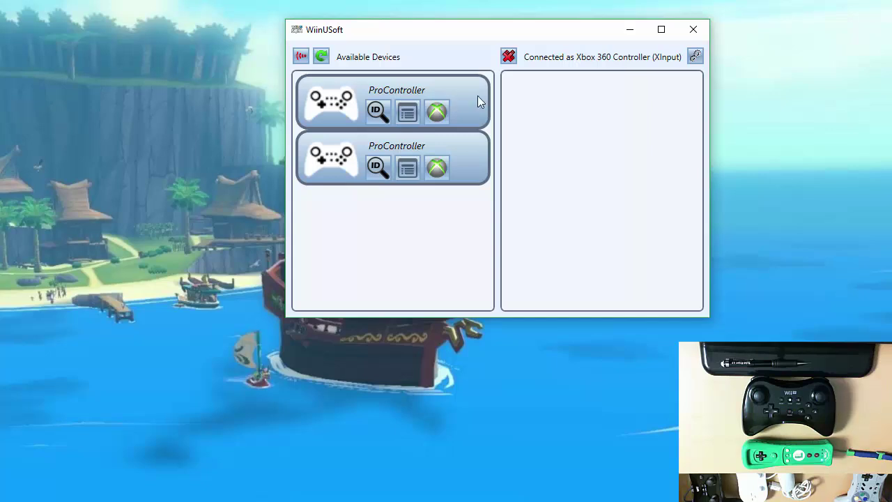
- Connect the first available controller as Xbox 360 Controller 1 and the other as Xbox 360 Controller 2
left_click(444, 124)
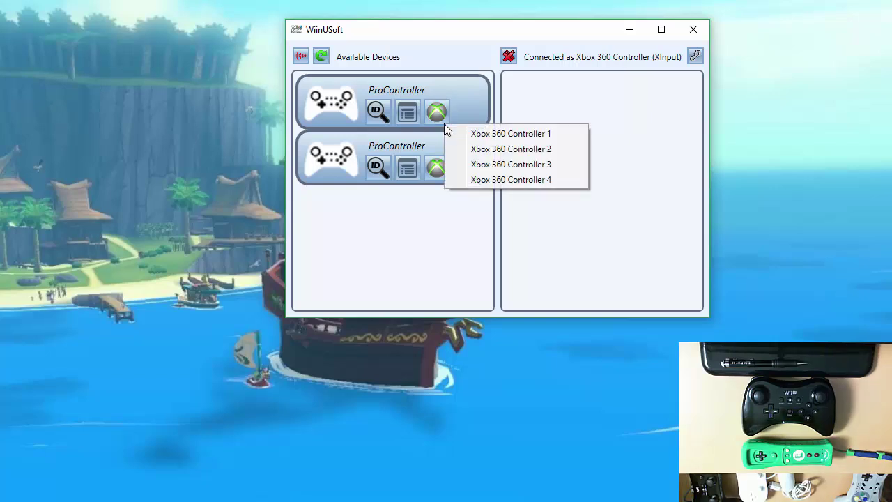
left_click(505, 134)
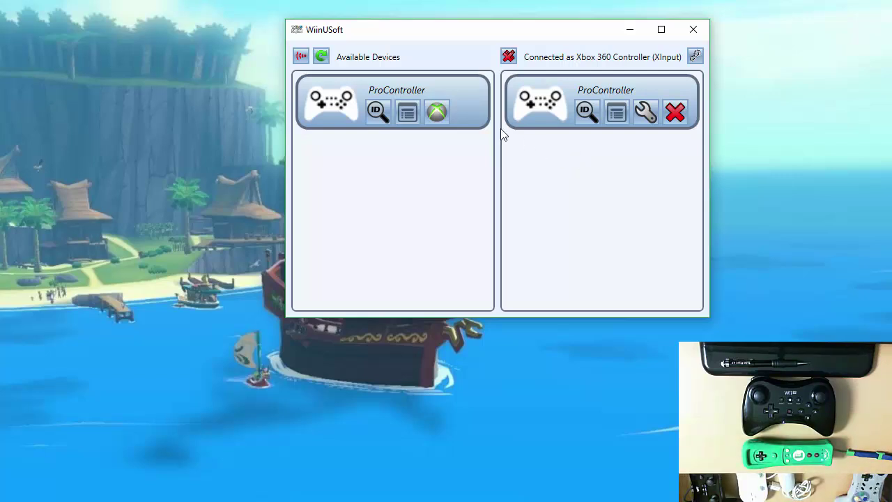
left_click(446, 116)
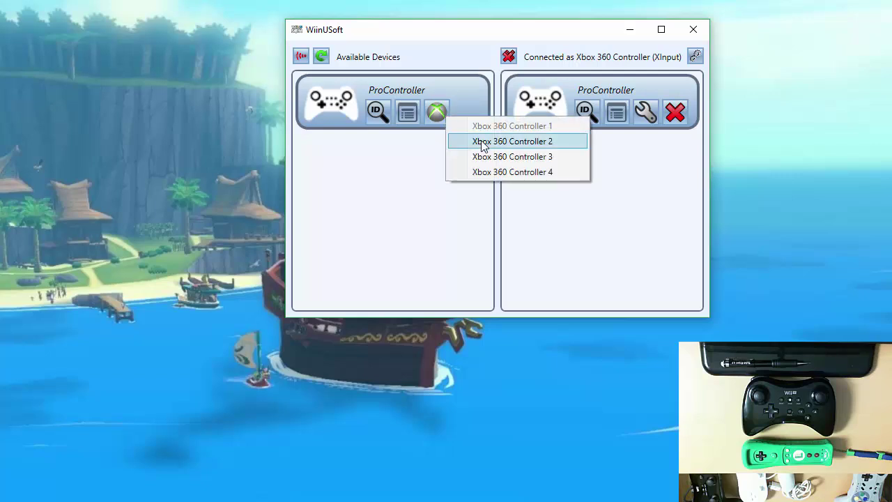
left_click(479, 142)
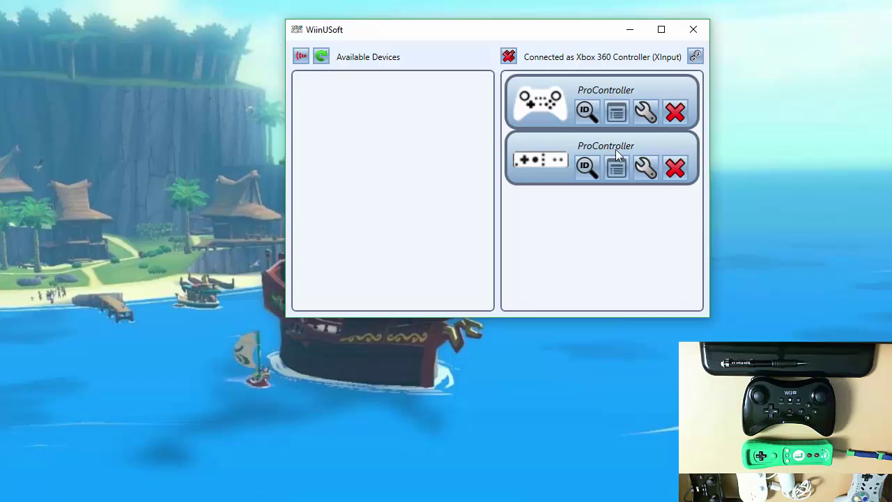
- Turn on Greedy Mode and disconnect the Wii Remote from its Xbox 360 controller slot
left_click(694, 61)
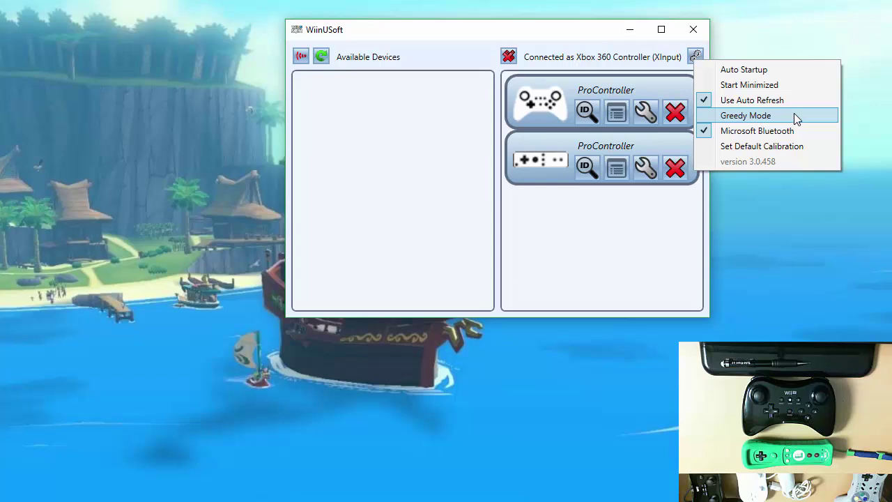
left_click(794, 114)
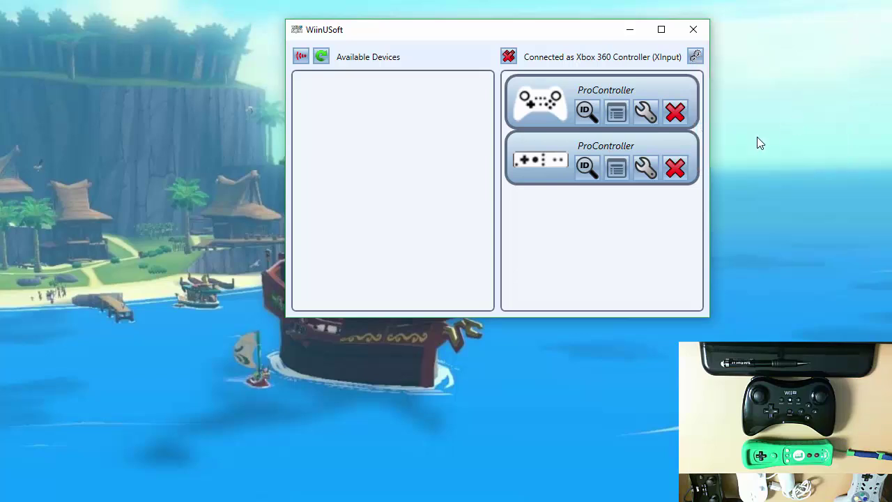
left_click(683, 170)
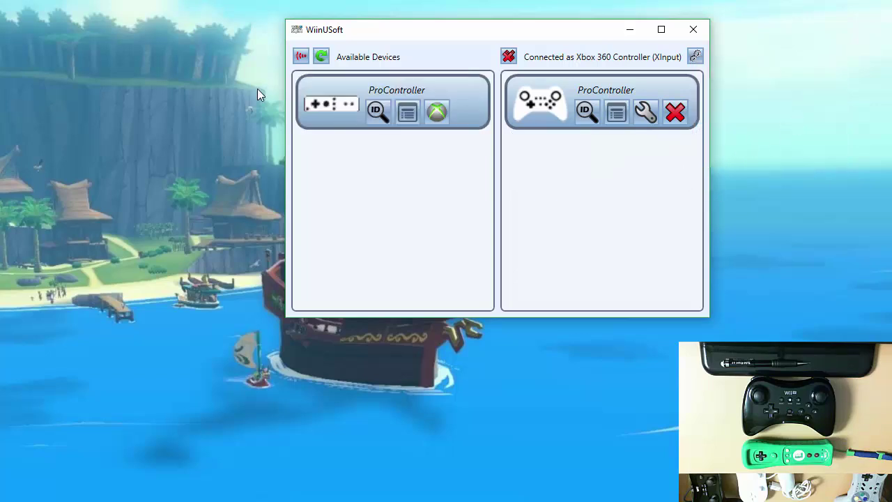
- Reconnect the Wii Remote as an Xbox 360 controller and turn Greedy Mode off
left_click(437, 111)
left_click(498, 133)
left_click(695, 57)
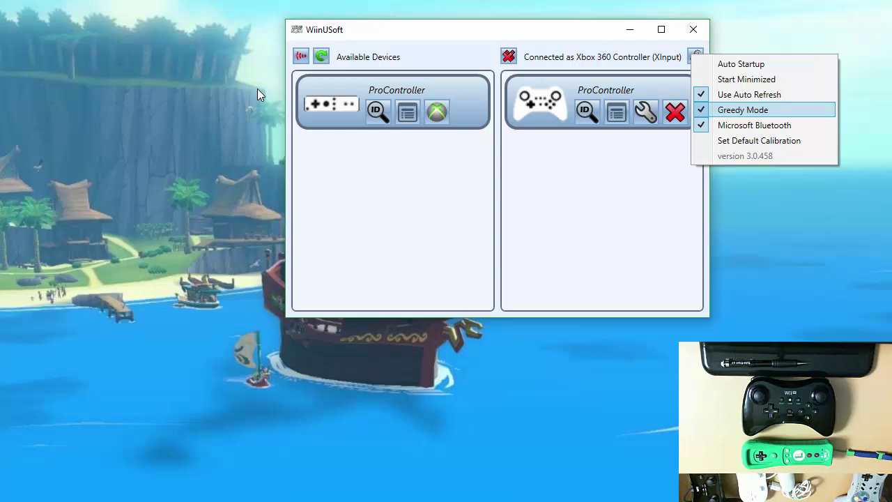
key("Return")
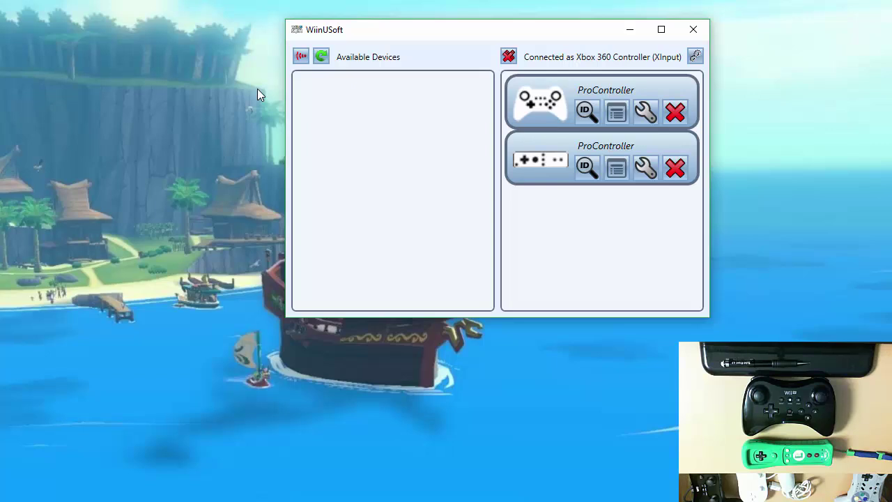
- Examine the Microsoft Bluetooth and Default Calibration settings, closing the calibration window without saving
left_click(696, 57)
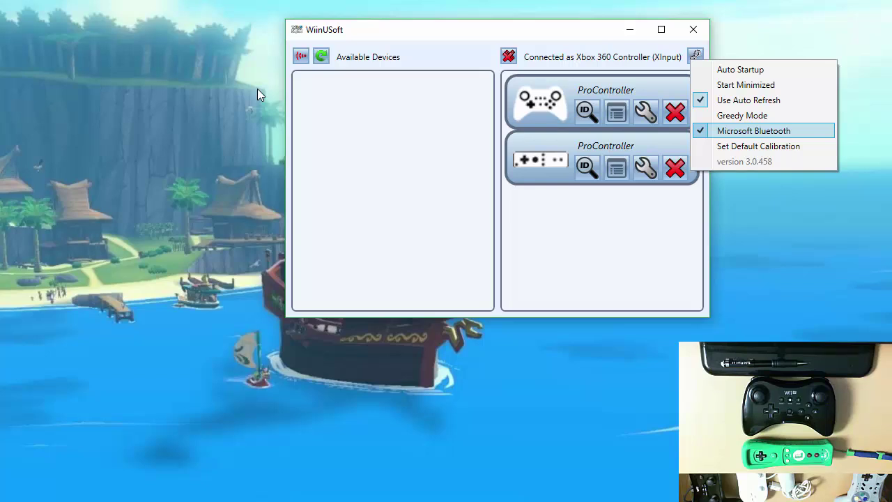
key("Down")
key("Up")
key("Down")
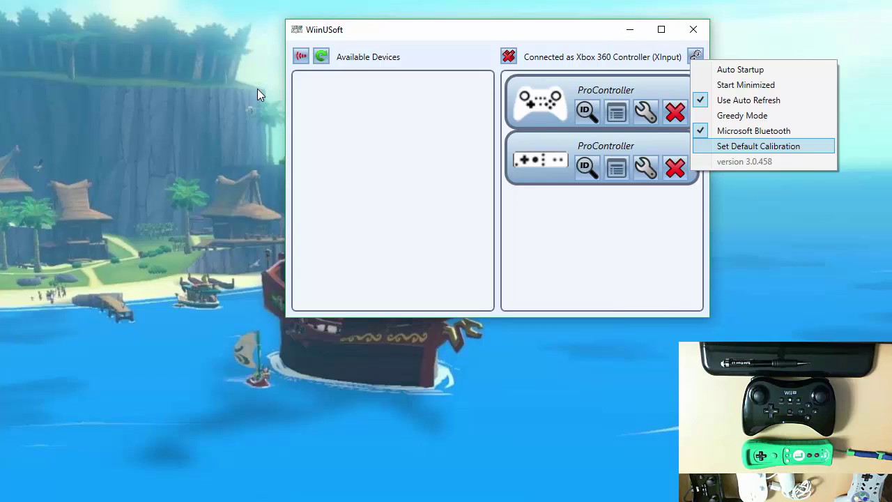
key("Return")
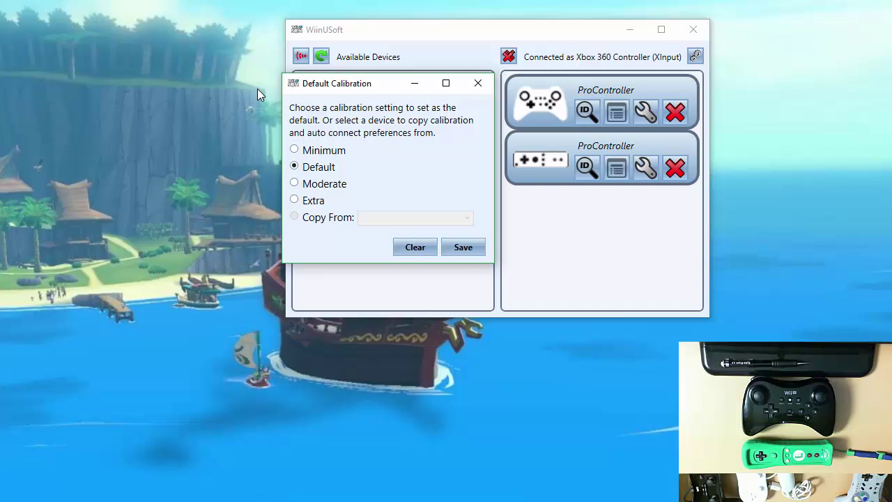
left_click(477, 83)
left_click(695, 55)
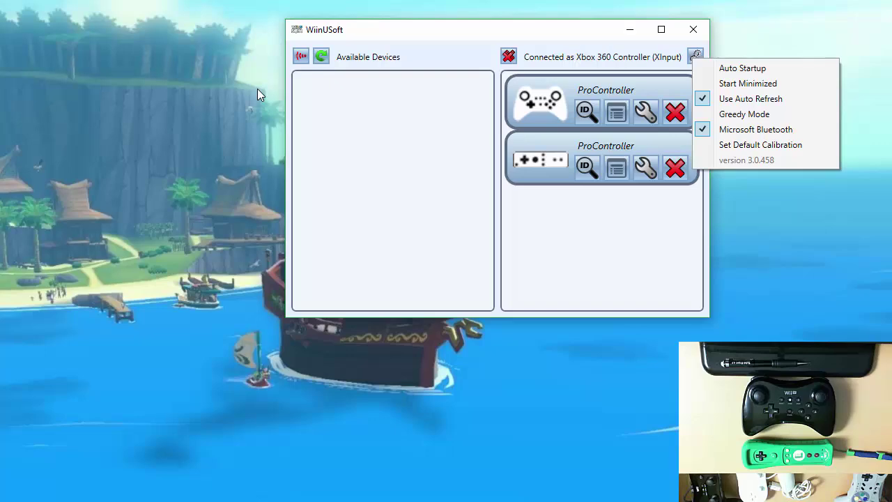
left_click(680, 224)
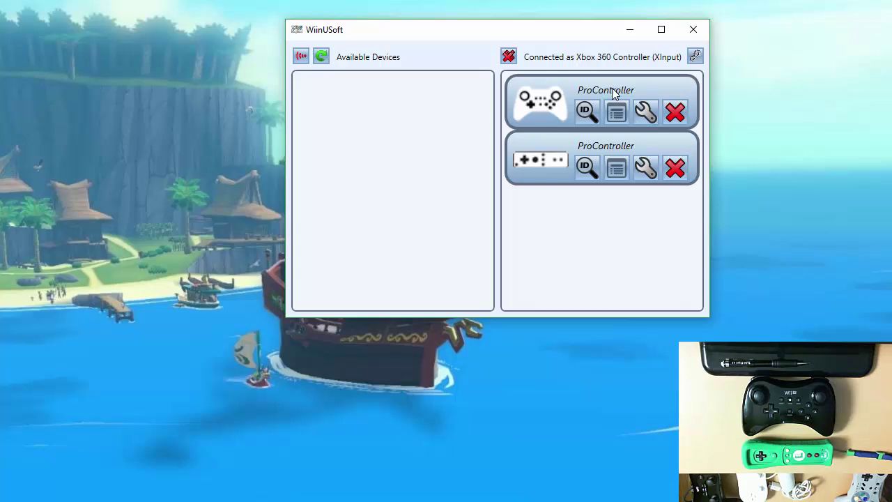
- In the Pro Controller's button configuration, map Wii U X to Xbox Y and Wii U Y to Xbox X
left_click(644, 119)
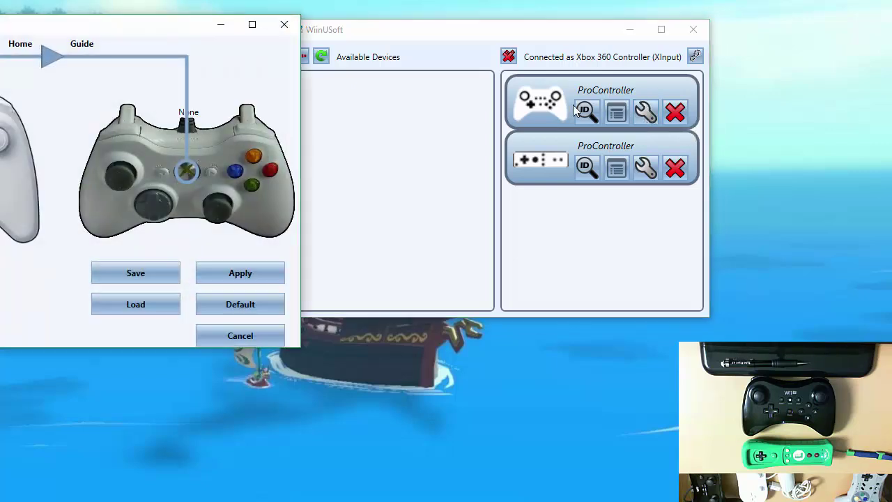
left_click_drag(72, 28, 540, 30)
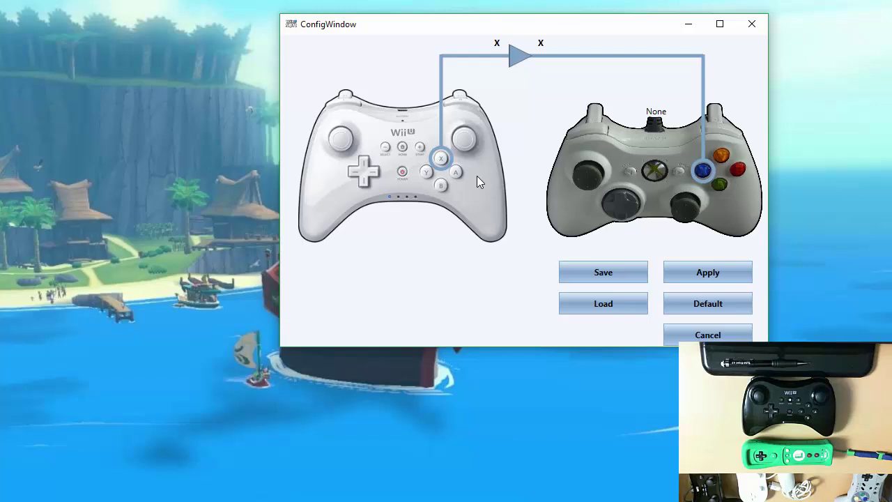
left_click(722, 158)
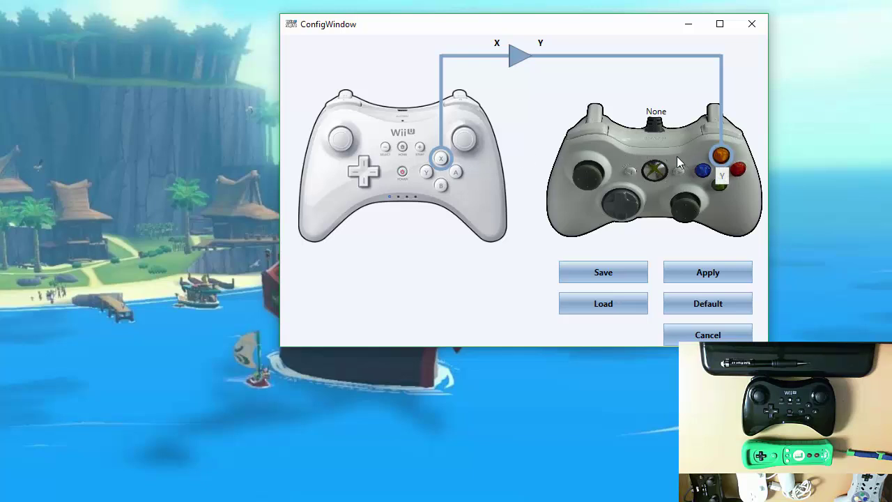
left_click(427, 172)
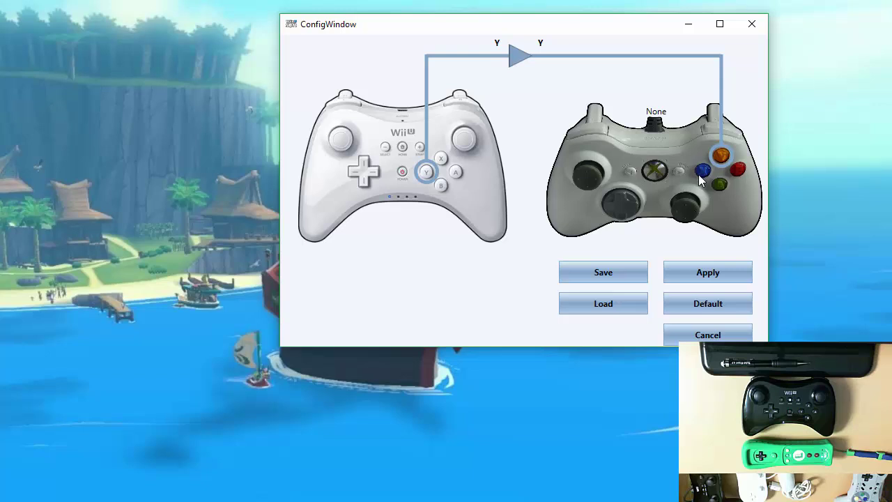
left_click(440, 160)
left_click(427, 172)
left_click(441, 160)
left_click(426, 172)
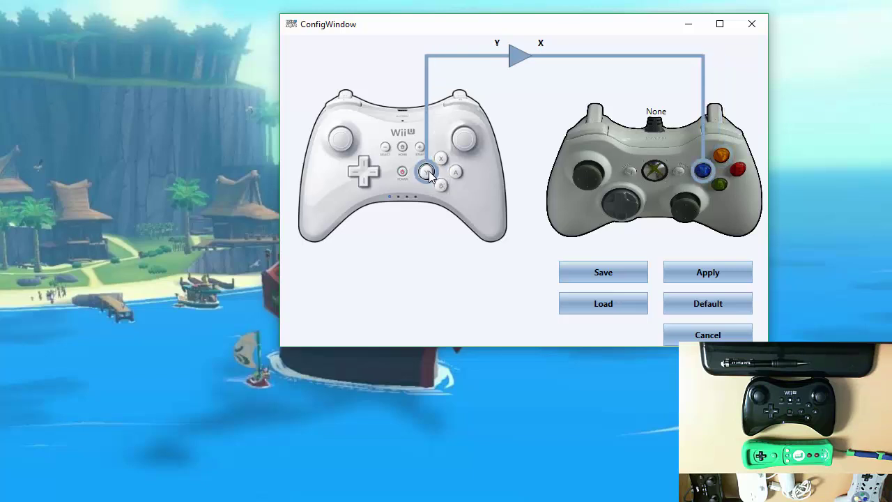
- Examine the mappings of the Wii U Pro Controller's right stick, covering its four directions and the stick press
left_click(467, 140)
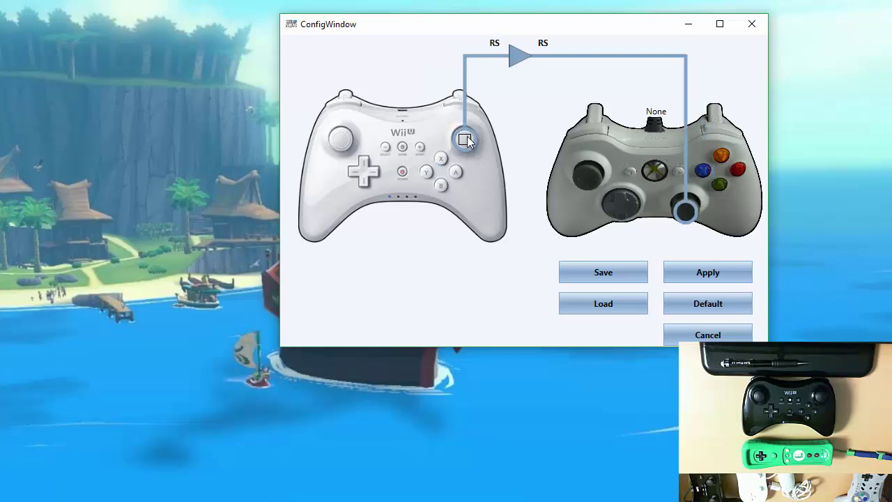
left_click(479, 140)
left_click(465, 123)
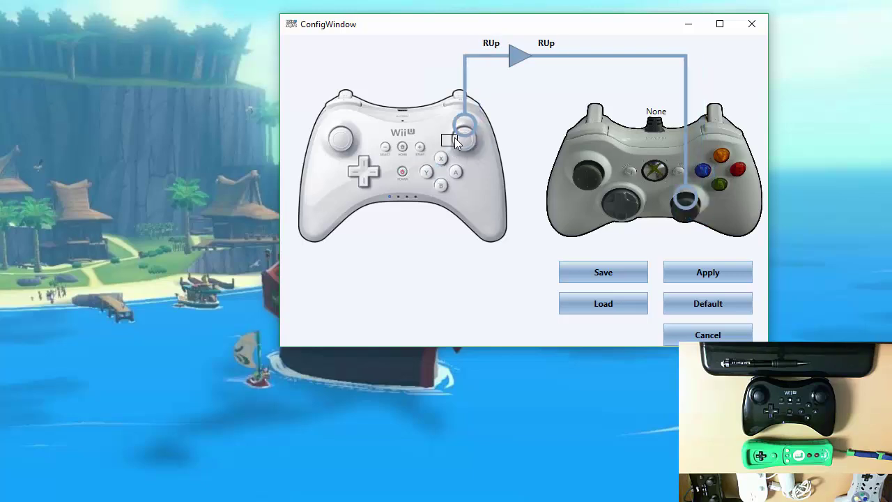
left_click(454, 140)
left_click(464, 154)
left_click(479, 140)
left_click(465, 124)
left_click(454, 140)
left_click(465, 141)
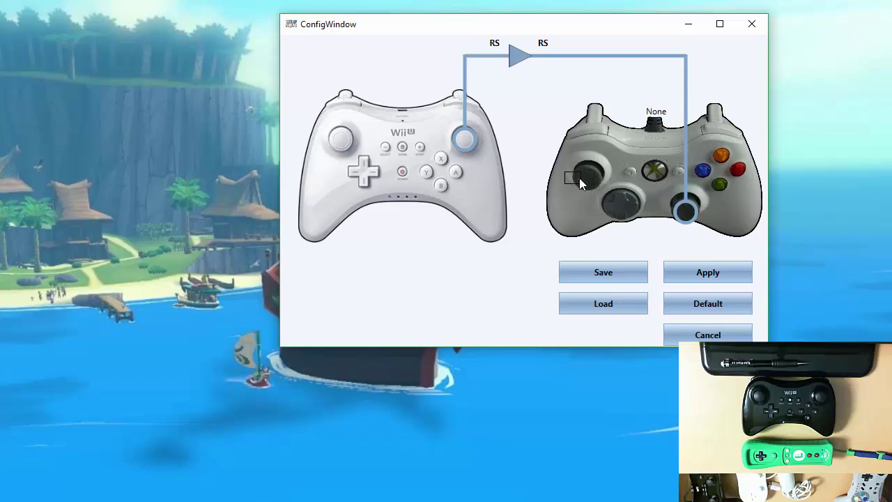
- Map the Pro Controller's D-pad directions to the matching directions of the Xbox 360 left stick
left_click(371, 167)
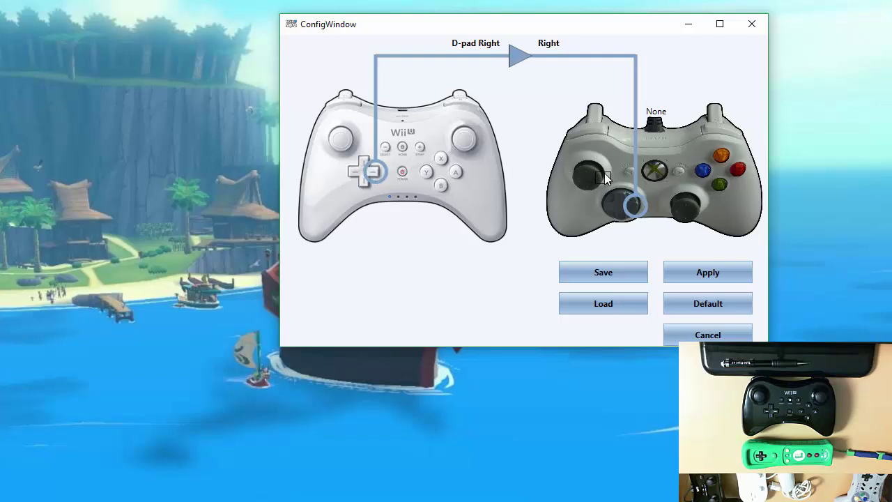
left_click(370, 163)
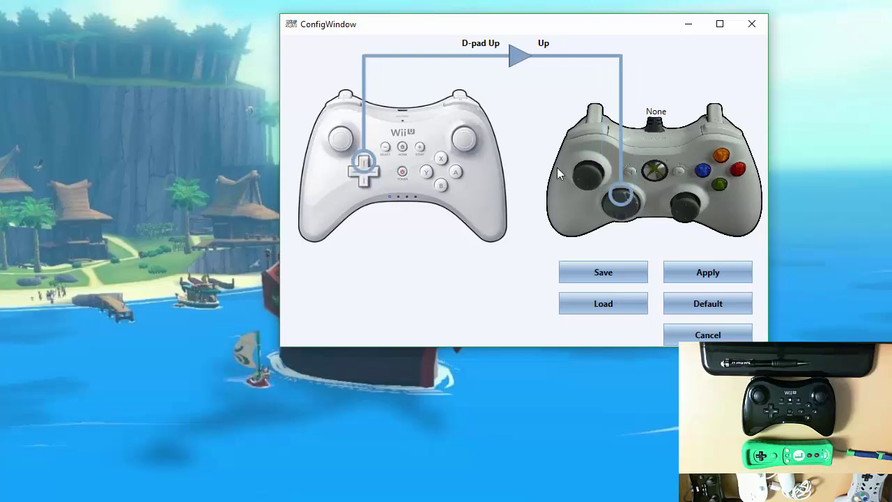
left_click(589, 172)
left_click(354, 173)
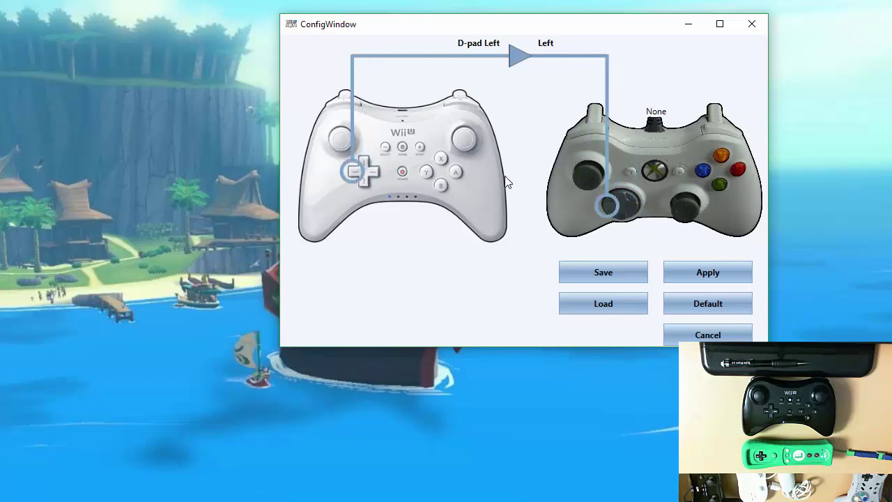
left_click(570, 184)
left_click(371, 182)
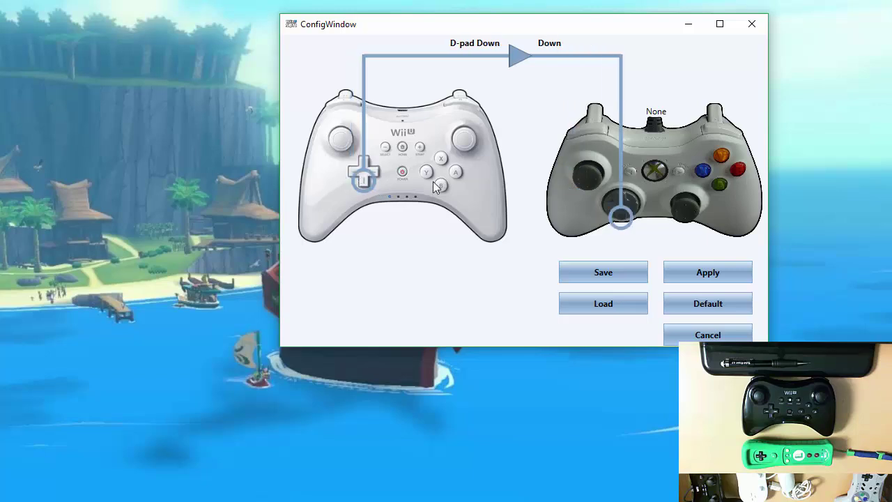
left_click(589, 188)
- Invert the Pro Controller's left stick vertically by mapping LUp to Xbox LDown and LDown to Xbox LUp
left_click(339, 124)
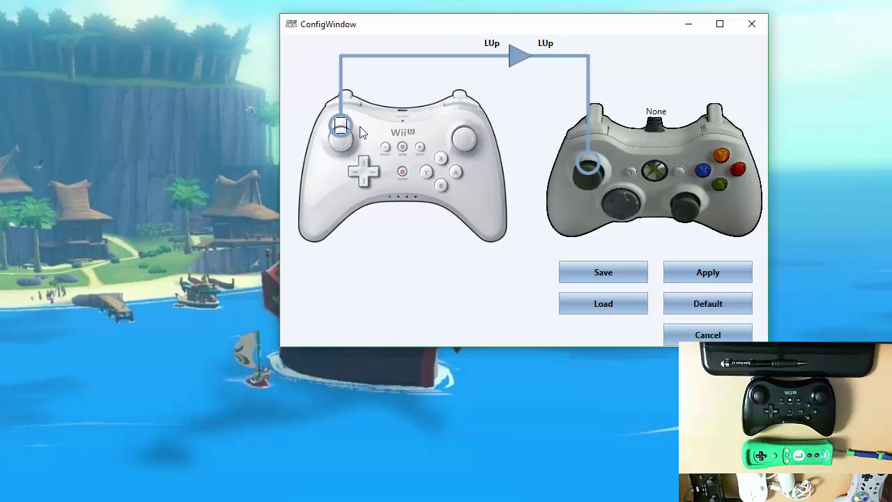
left_click(340, 155)
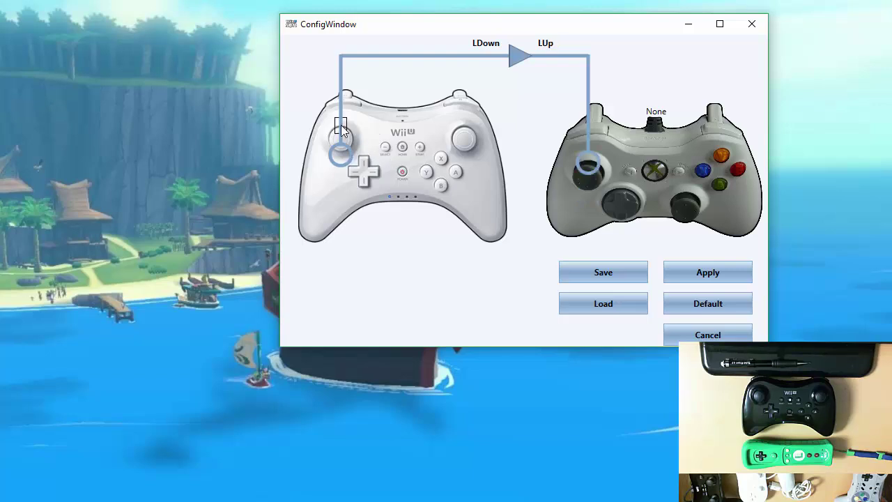
left_click(340, 125)
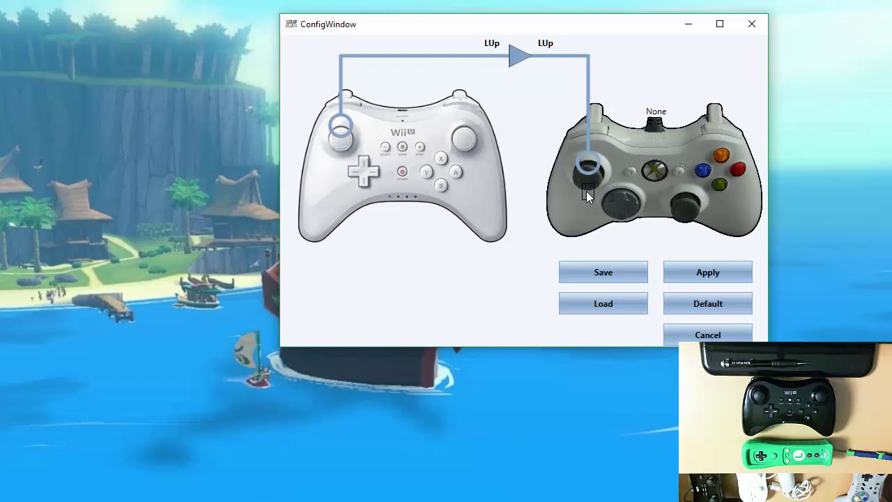
left_click(586, 191)
left_click(341, 153)
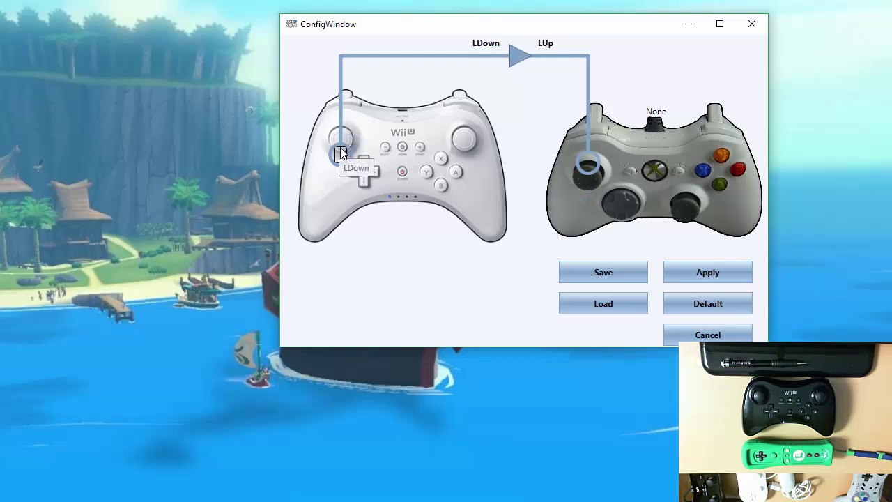
left_click(340, 152)
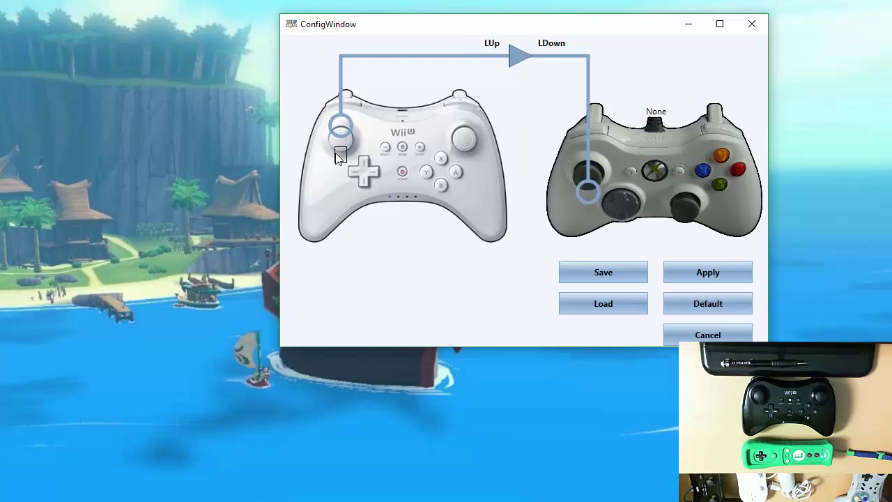
left_click(338, 154)
left_click(340, 130)
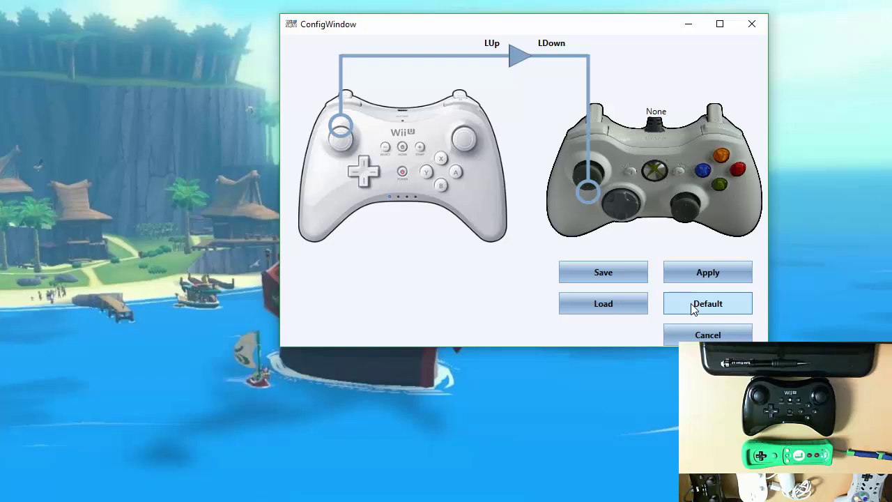
- Save the mapping profile as ProController_profile.wsp in the Documents folder
left_click(625, 276)
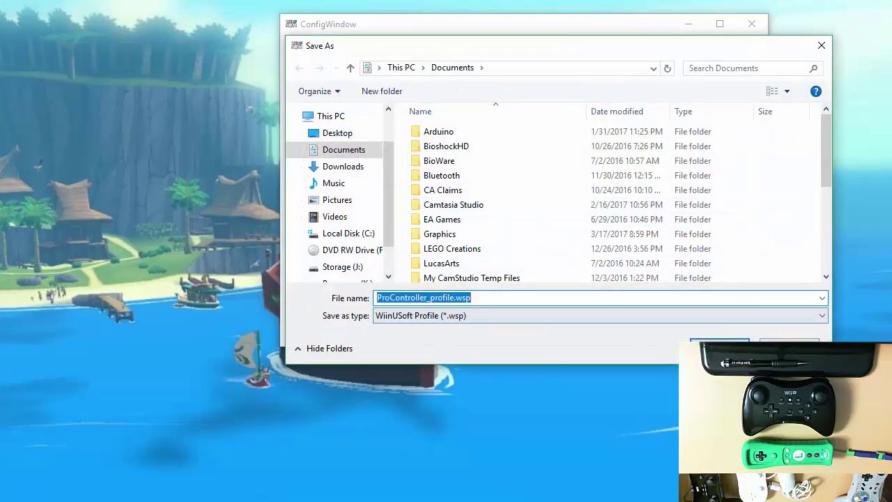
key("Return")
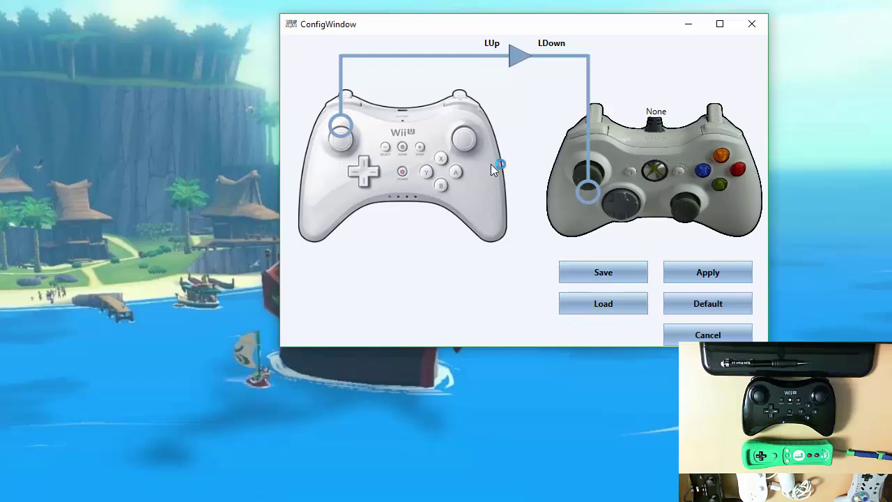
- Map the Pro Controller's right stick press (RS) to None and apply the configuration
left_click(465, 139)
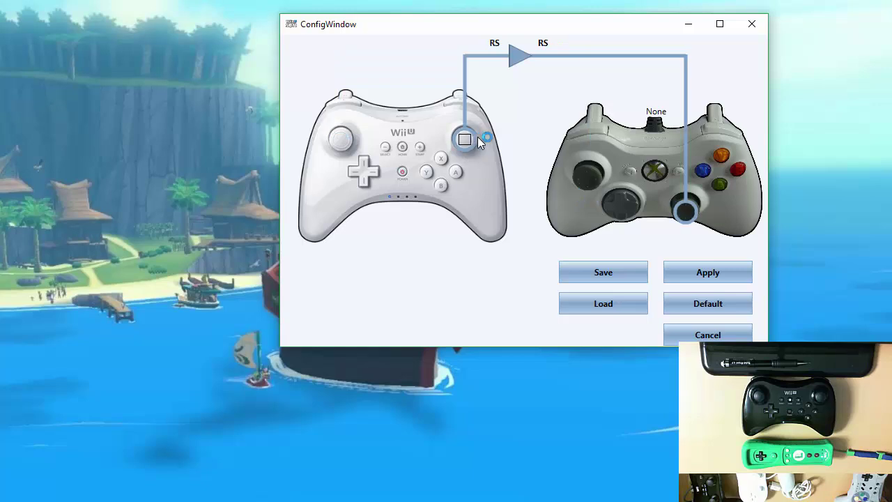
left_click(655, 113)
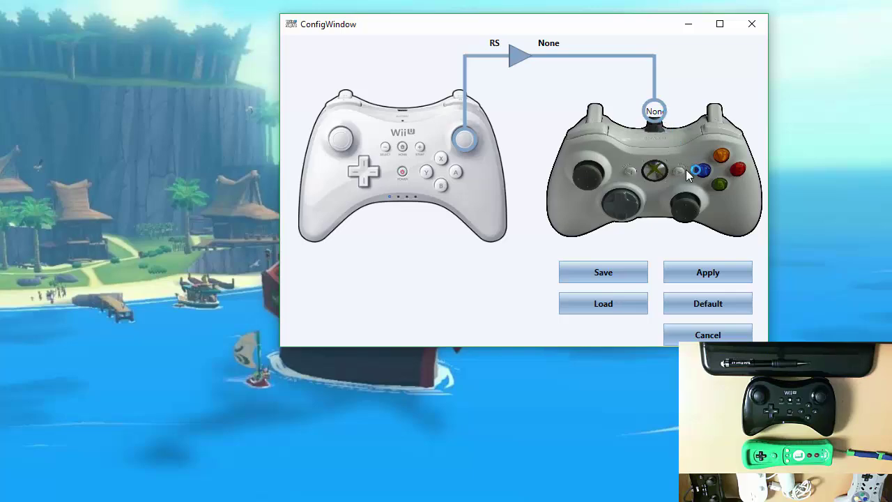
left_click(696, 272)
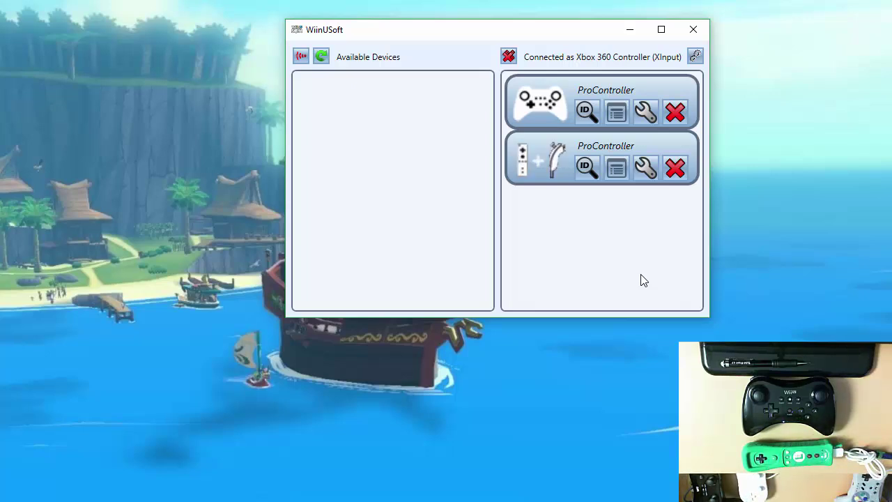
- Examine the Wii Remote and Nunchuk mappings for pitch, roll and shake motions, closing the configuration with the current mappings applied
left_click(644, 175)
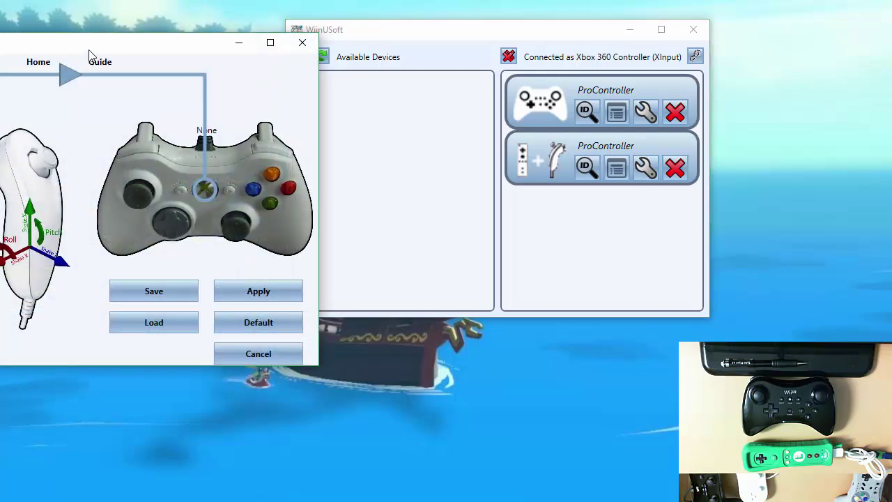
left_click_drag(89, 54, 483, 51)
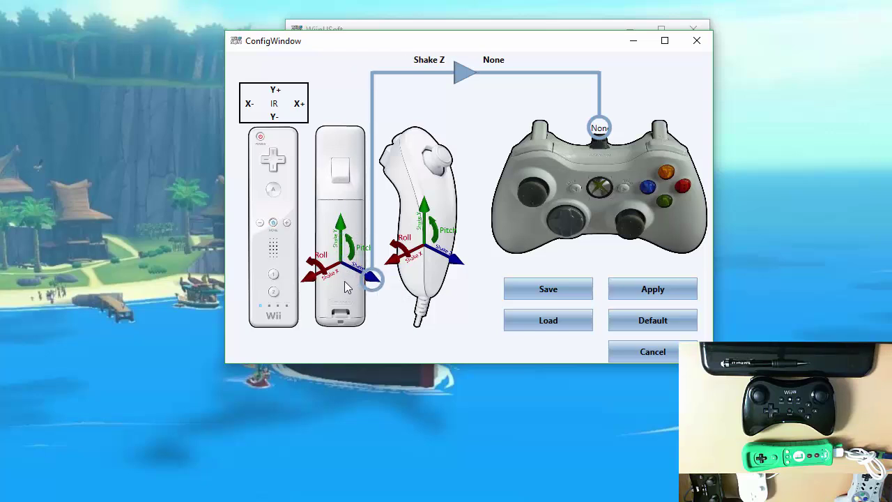
left_click(353, 241)
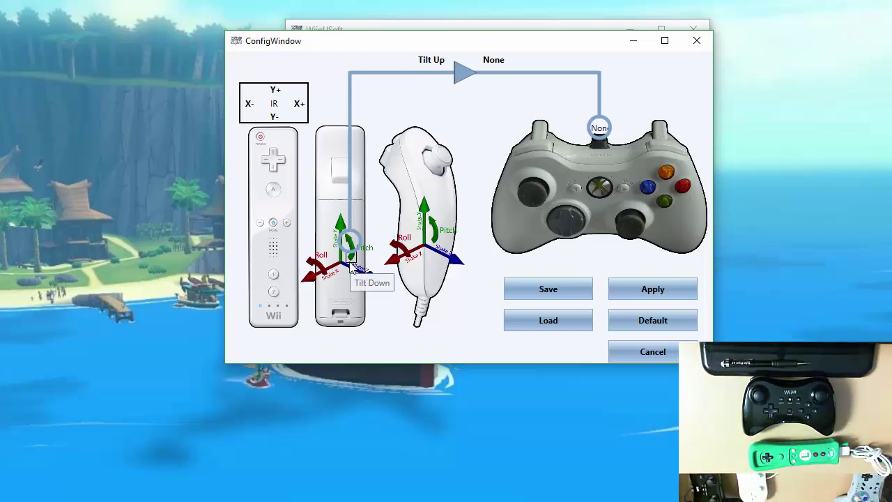
left_click(312, 263)
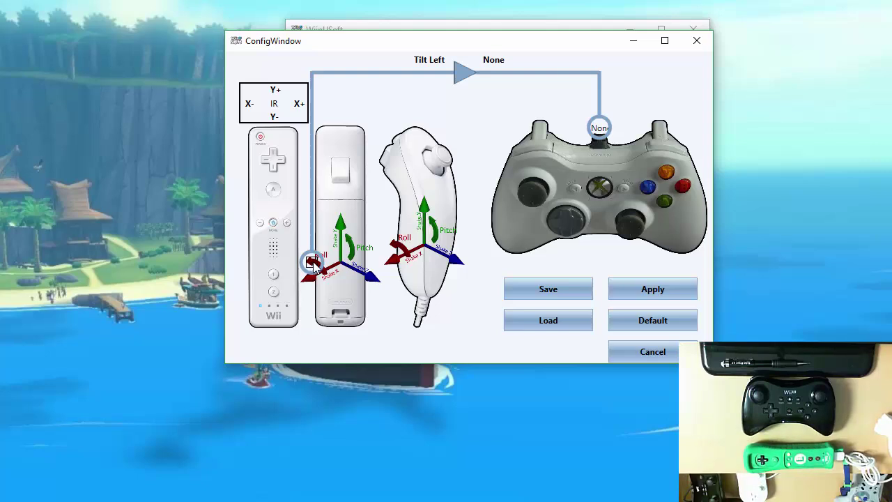
left_click(424, 209)
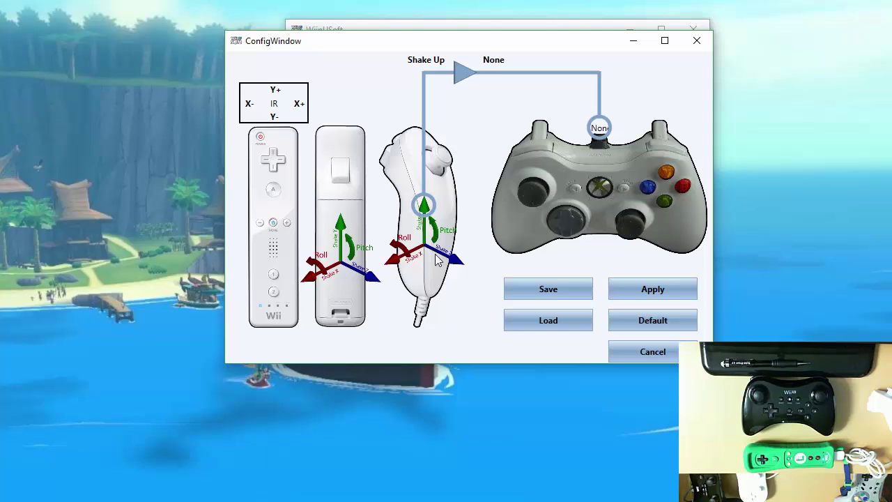
left_click(653, 289)
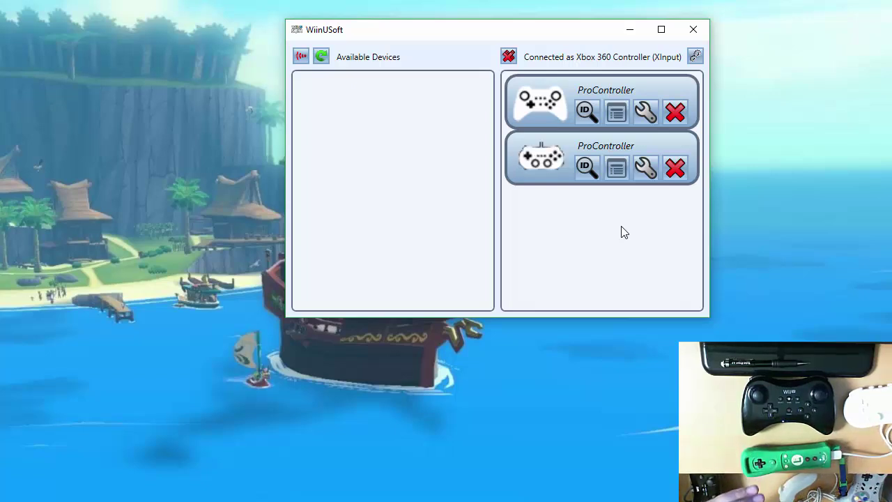
- Examine the button configuration of the Wii Remote with the Classic Controller attached, closing it without applying changes
left_click(644, 169)
left_click_drag(62, 60, 432, 28)
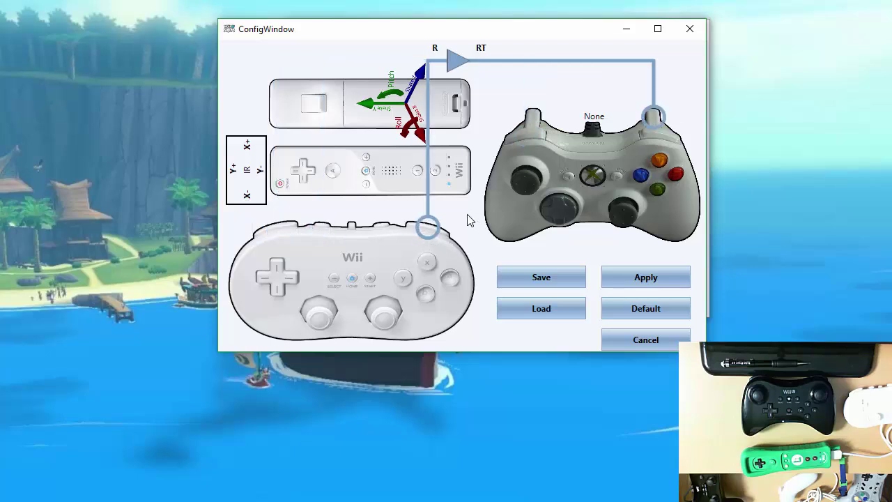
left_click(627, 340)
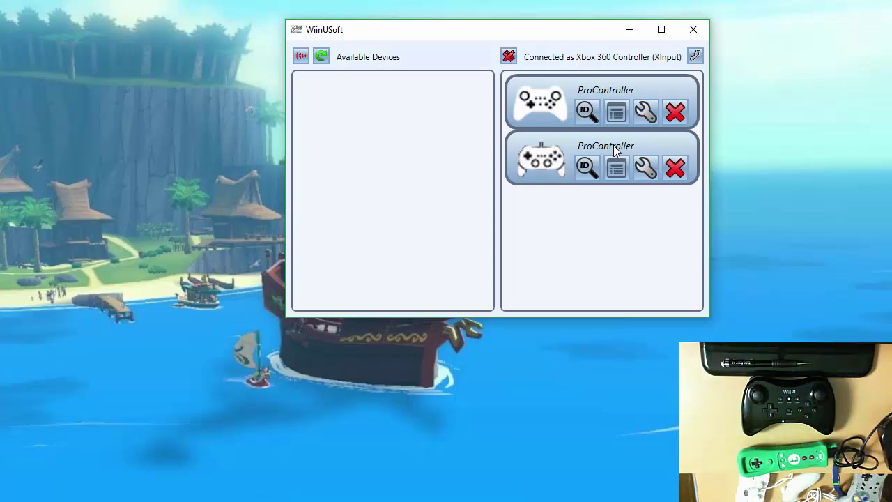
- Examine the button configuration of the Wii Remote with the Classic Controller Pro attached, closing it without applying changes
left_click(646, 160)
left_click_drag(202, 81, 545, 55)
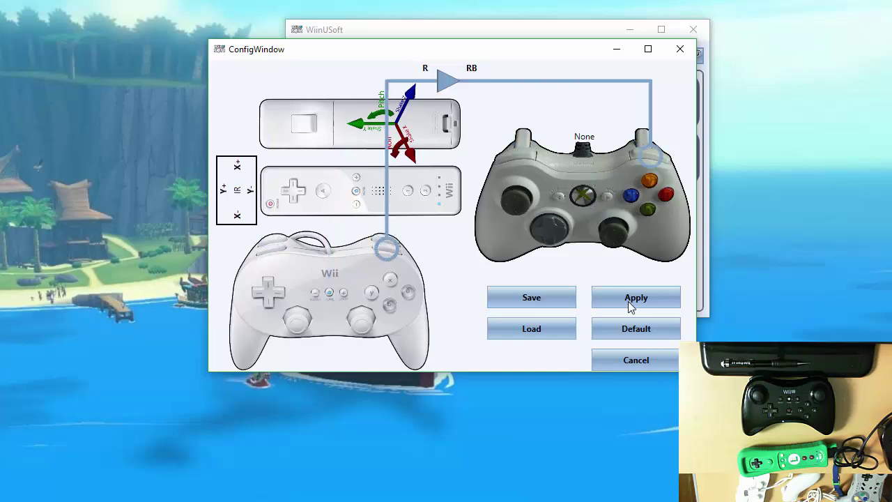
left_click(648, 355)
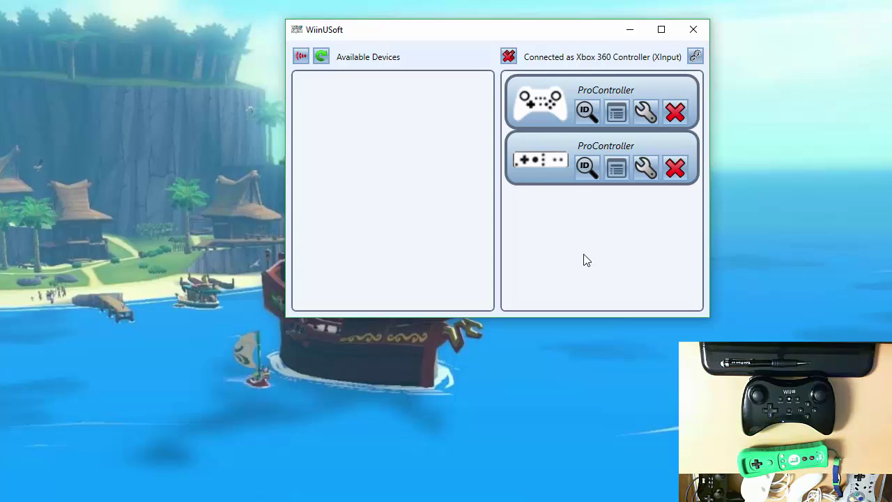
- In the Wii Remote's properties, set the device name to "Wiimote Luigi"
left_click(619, 176)
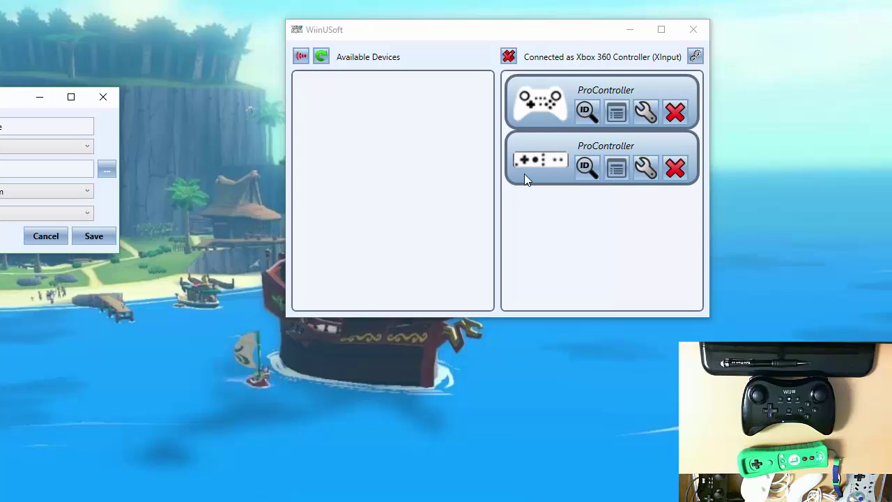
left_click_drag(21, 97, 467, 107)
left_click(524, 133)
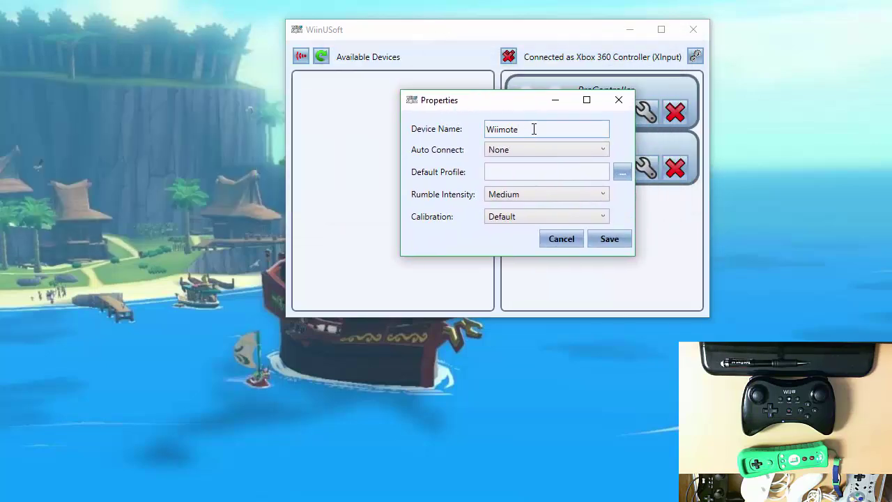
type("Luigi")
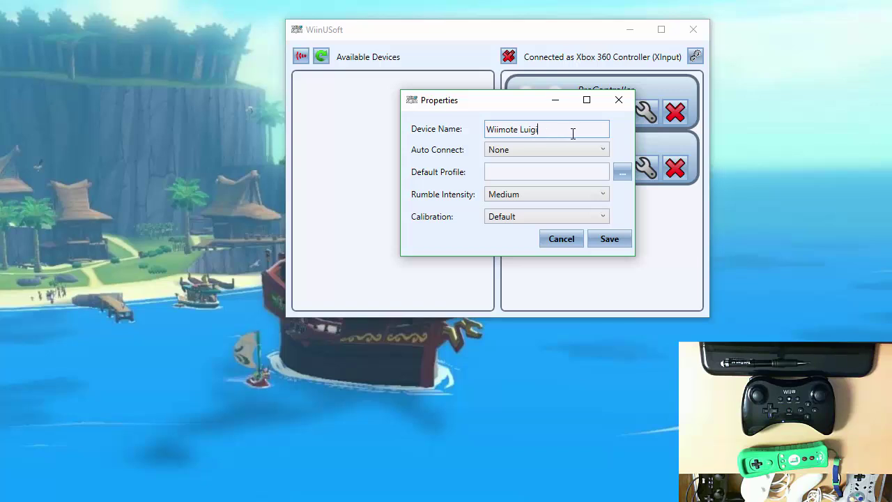
left_click_drag(529, 103, 476, 94)
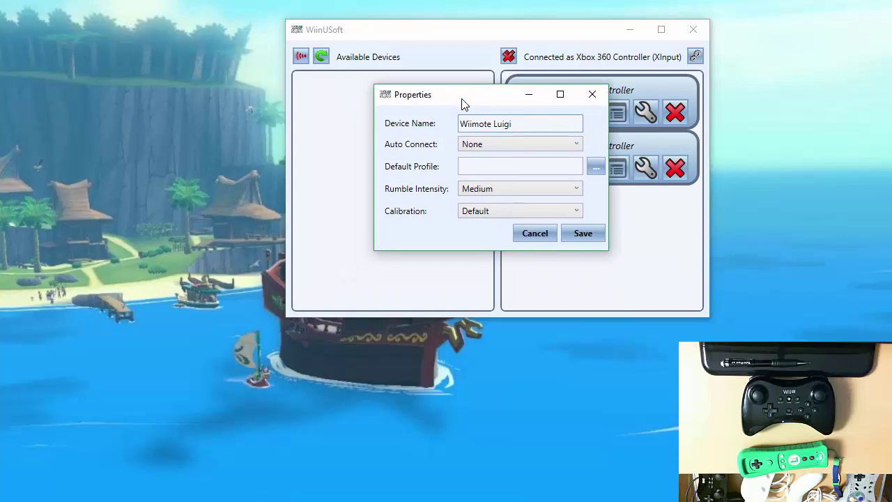
- Review the Auto Connect, Rumble Intensity and Calibration options for the Wii Remote and save its properties
left_click(517, 147)
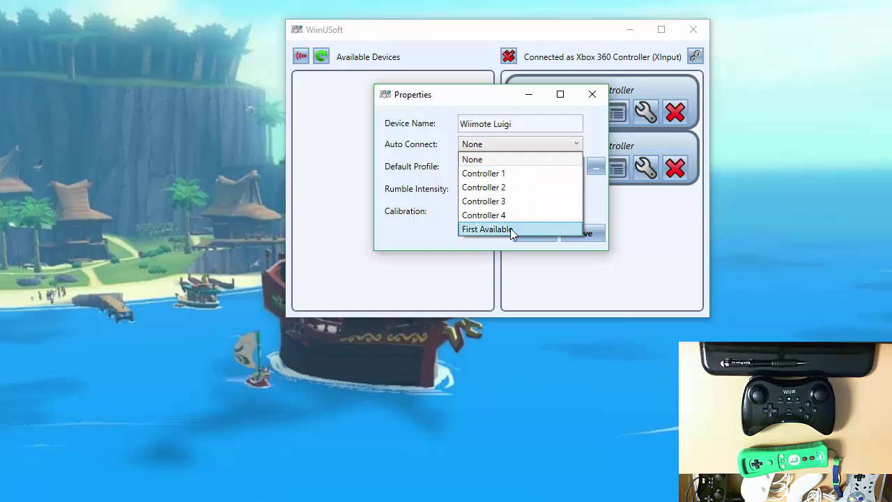
left_click(515, 144)
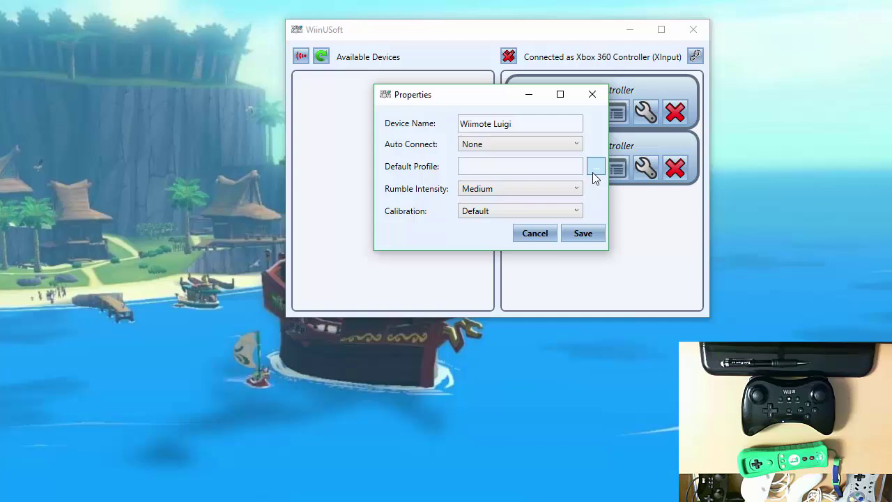
left_click(476, 194)
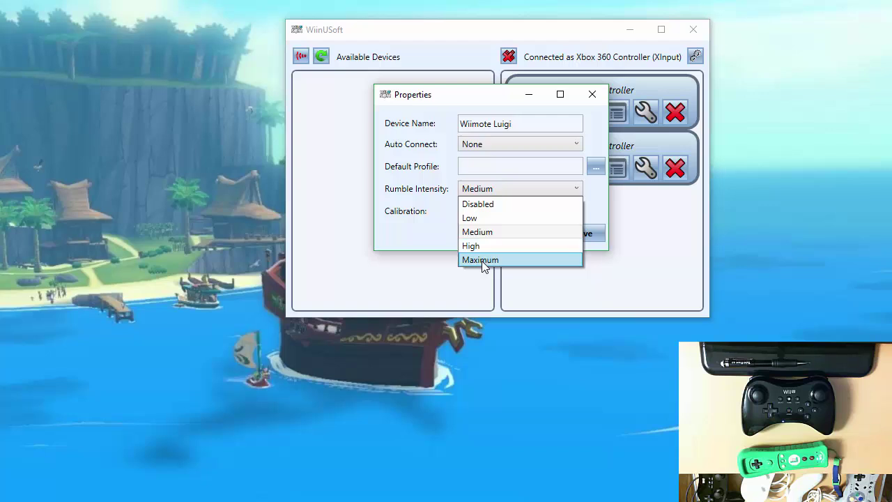
left_click(487, 191)
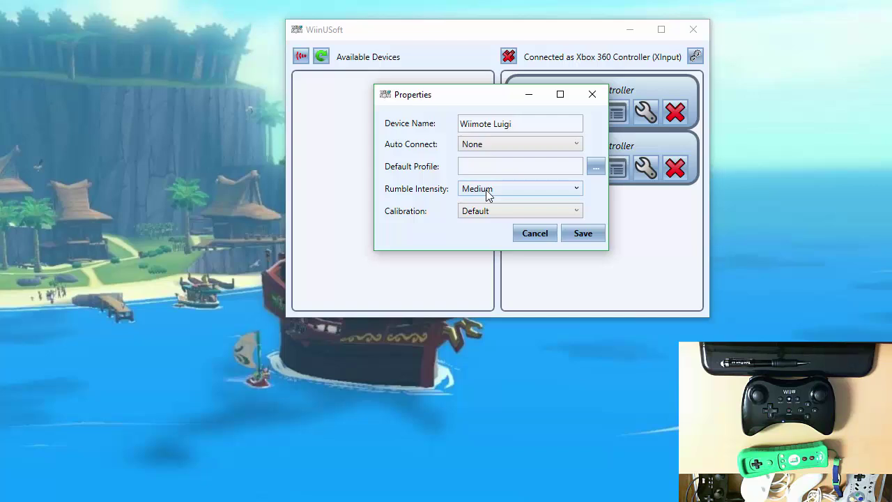
left_click(491, 211)
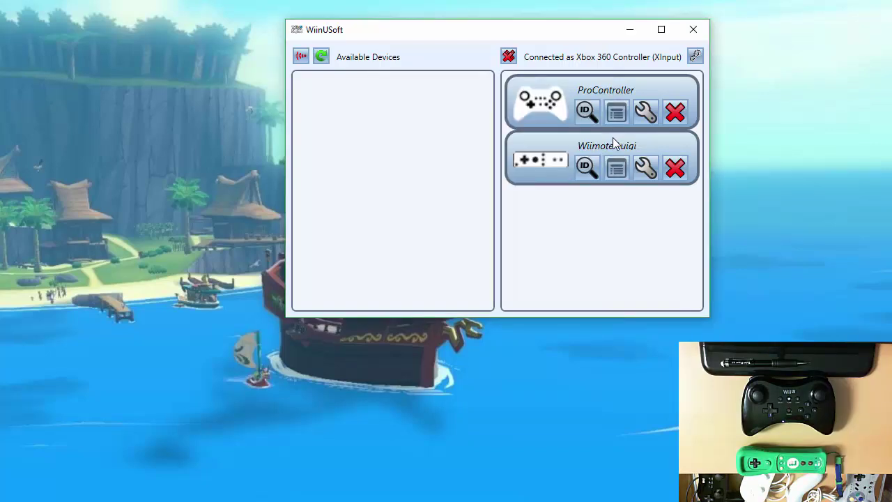
- Open the ProController's properties and start a custom calibration
left_click(616, 112)
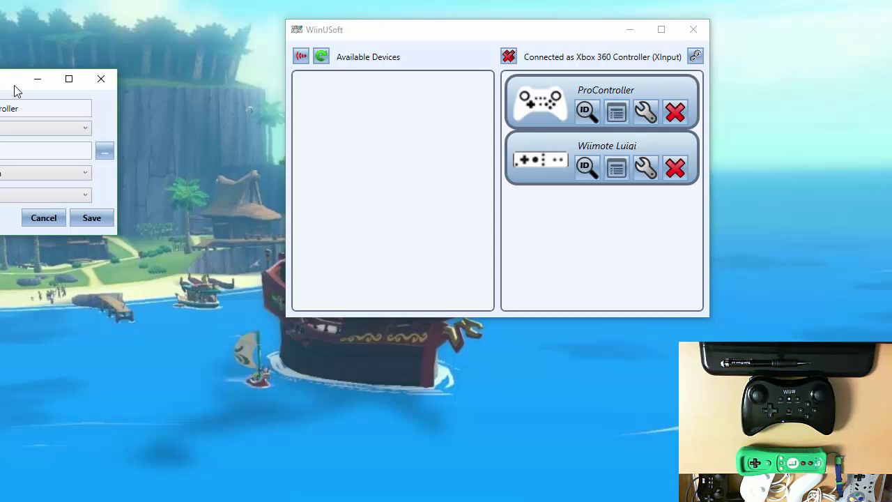
left_click_drag(41, 79, 377, 106)
left_click(442, 144)
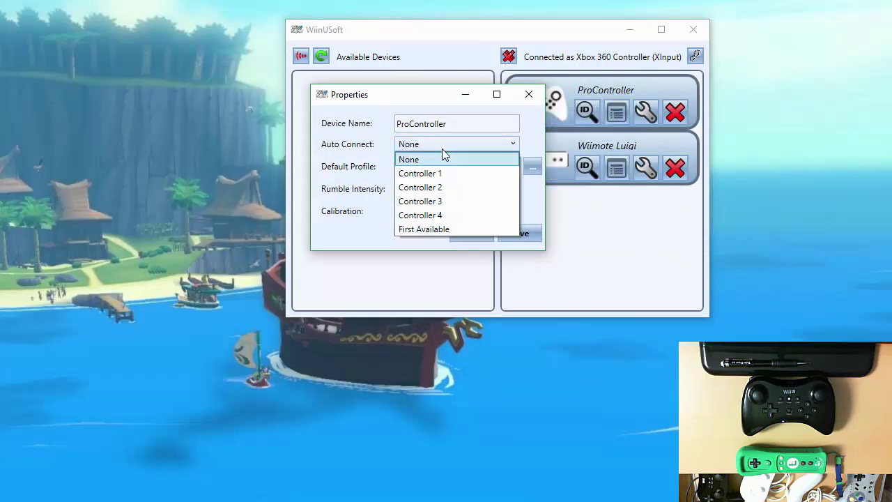
left_click(442, 152)
left_click(445, 209)
left_click(439, 281)
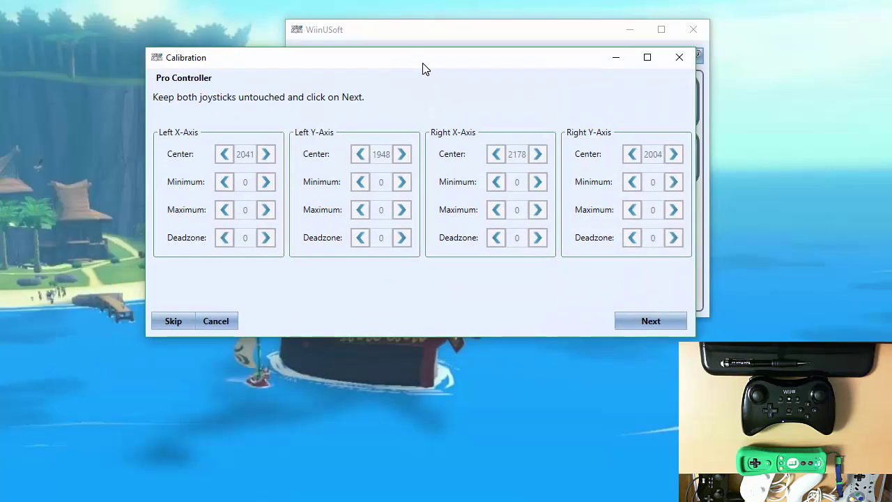
left_click_drag(423, 63, 442, 73)
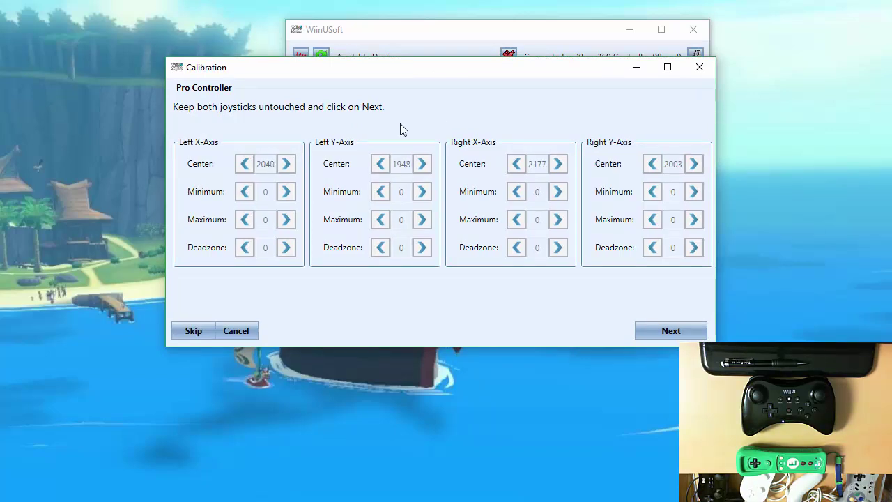
- Record the Pro Controller joysticks' centers, ranges and deadzones, adjusting the deadzones to 68, 105, 43 and 83
left_click(671, 329)
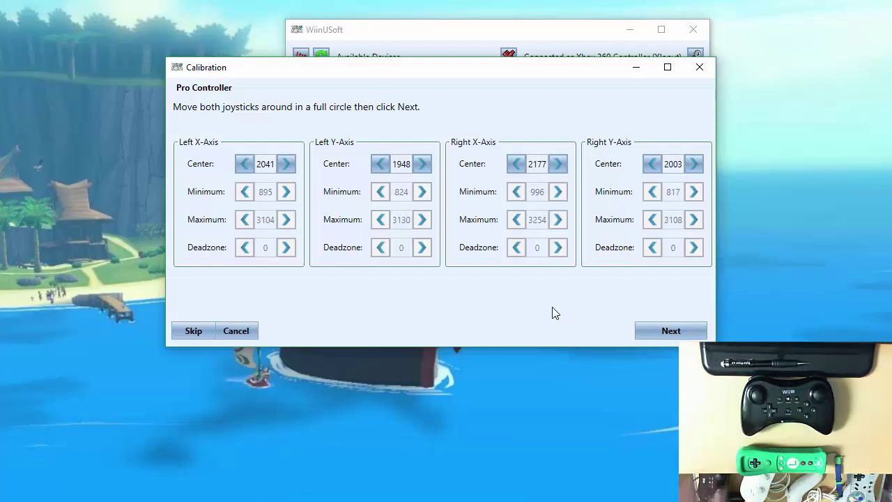
left_click(645, 330)
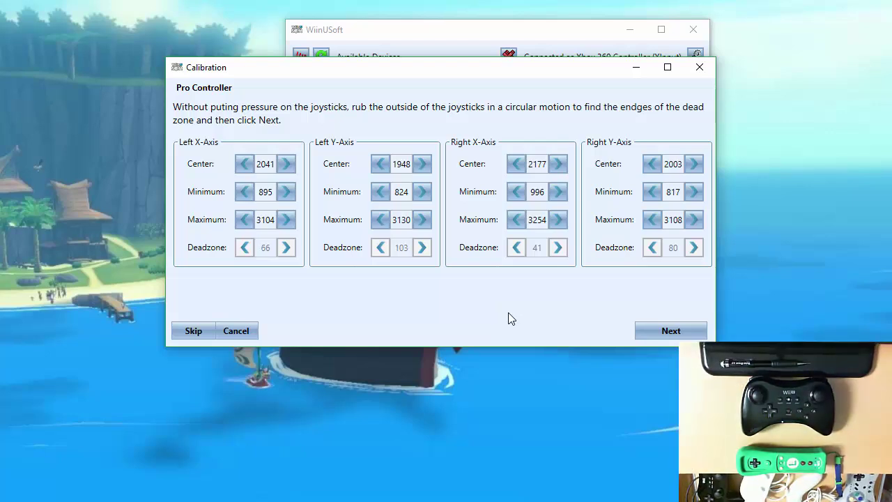
left_click(670, 330)
double_click(287, 248)
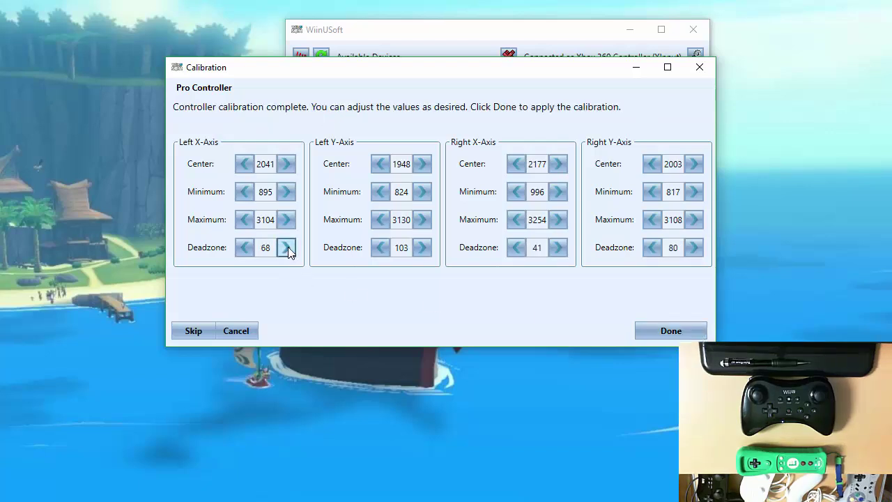
double_click(558, 247)
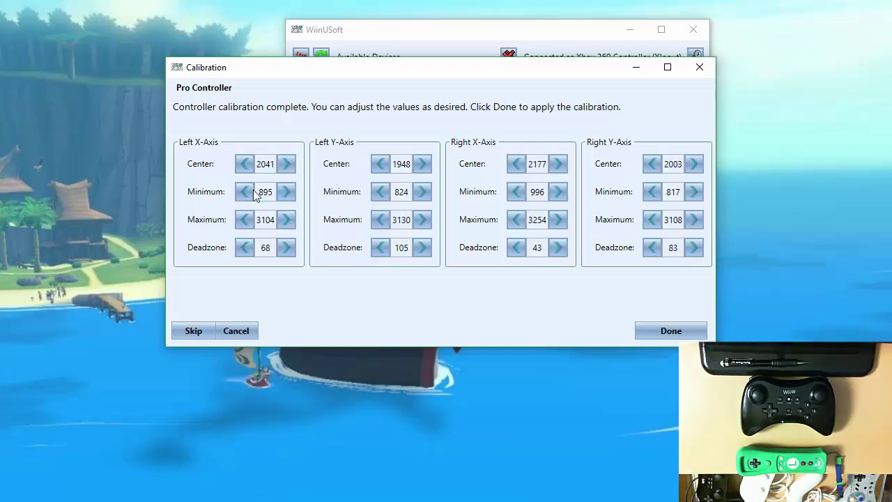
- Narrow the Pro Controller's left joystick ranges to 900–3099 on the X-axis and 828–3126 on the Y-axis
left_click(288, 192)
left_click(244, 219)
left_click(245, 220)
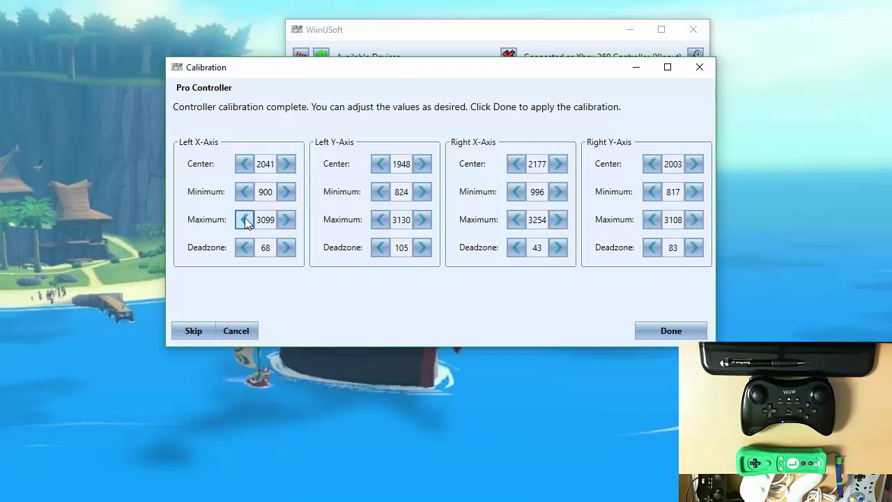
left_click(421, 192)
left_click(380, 219)
left_click(380, 219)
left_click(380, 219)
left_click(380, 219)
- Narrow the right joystick ranges to 998–3251 on the X-axis and 820–3105 on the Y-axis, and apply the calibration
left_click(558, 191)
left_click(557, 192)
left_click(517, 220)
left_click(516, 219)
left_click(517, 219)
left_click(693, 191)
left_click(693, 192)
left_click(693, 192)
left_click(652, 219)
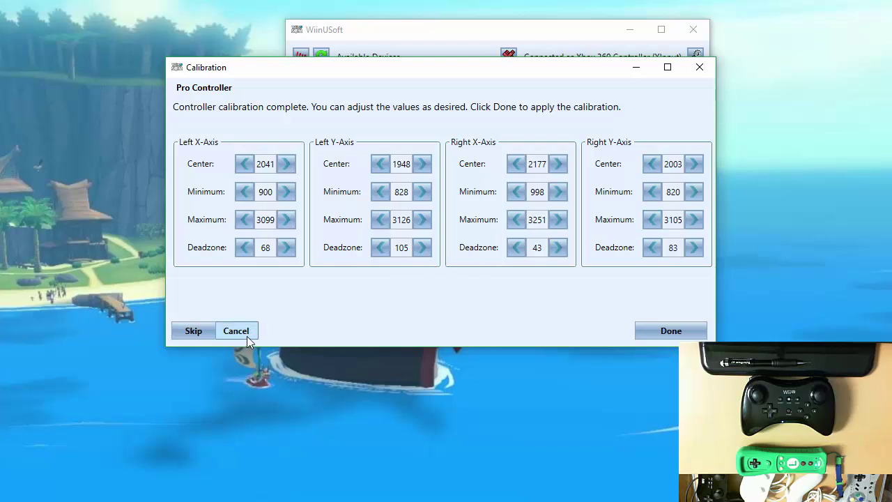
left_click(677, 332)
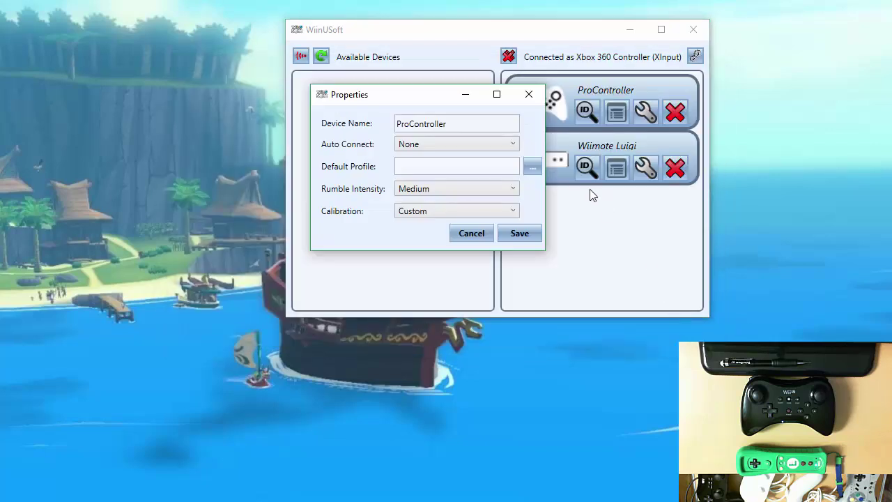
- Set the ProController to auto connect as Controller 1 and save its properties
left_click(473, 145)
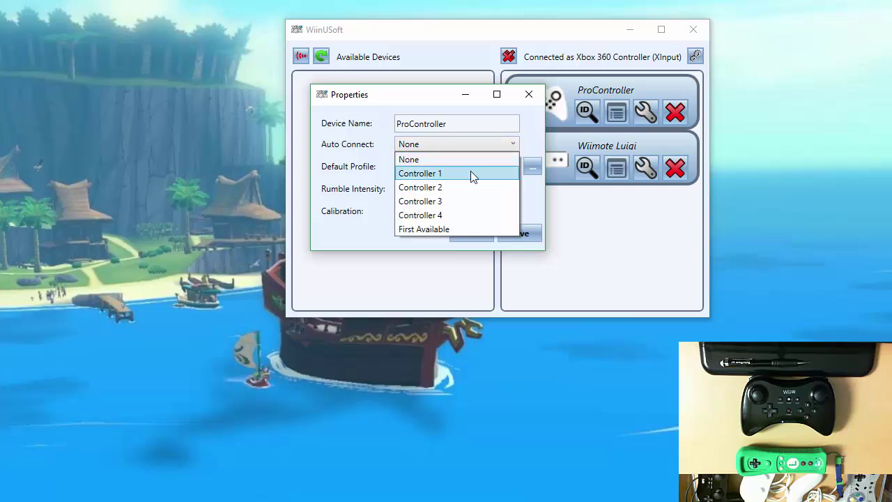
left_click(474, 174)
left_click(519, 233)
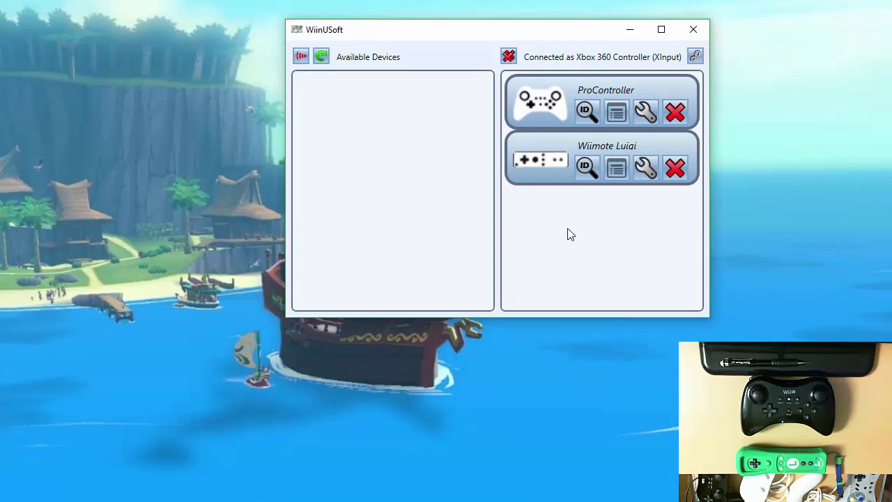
- Open the properties of Wiimote Luigi and start a custom calibration
left_click(616, 168)
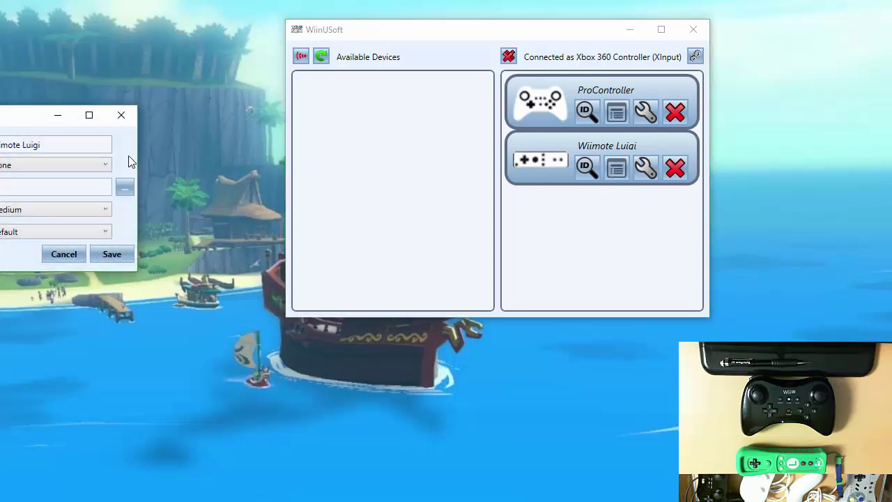
left_click_drag(2, 124, 410, 115)
left_click(440, 224)
left_click(427, 298)
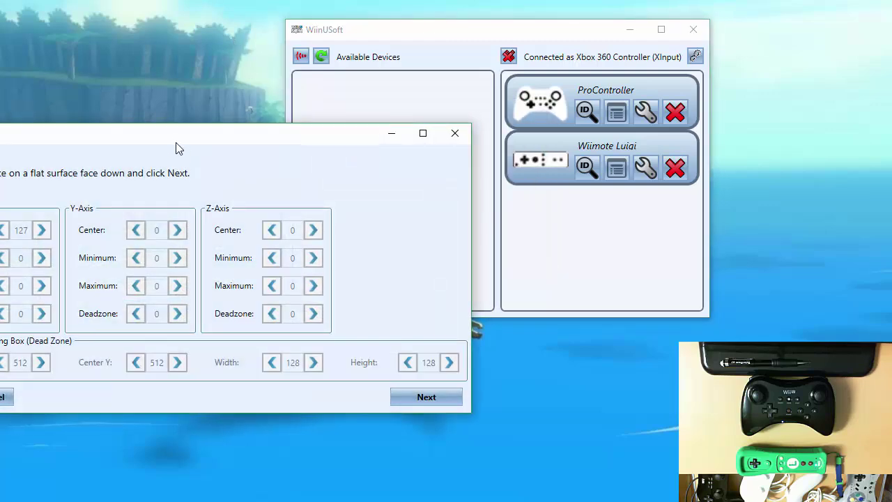
left_click_drag(176, 147, 423, 79)
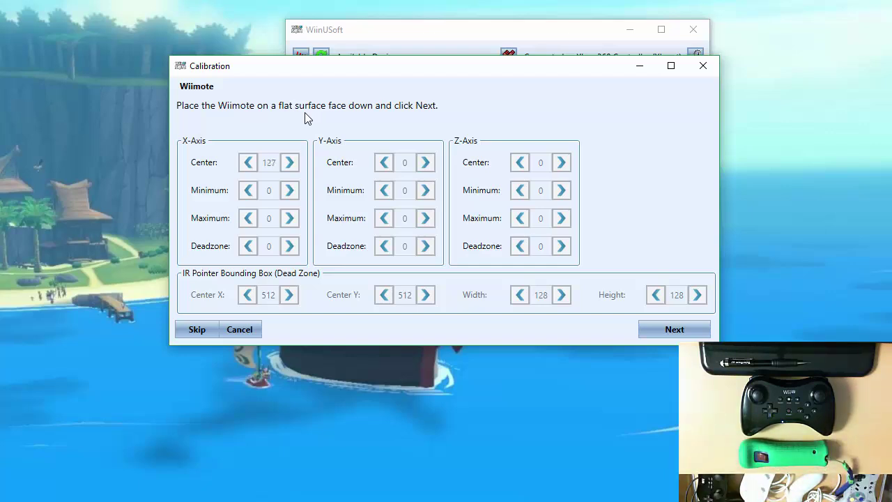
- Calibrate the Wiimote's X, Y and Z axes, setting the X-axis deadzone to 4 and the Y-axis deadzone to 3
left_click(651, 328)
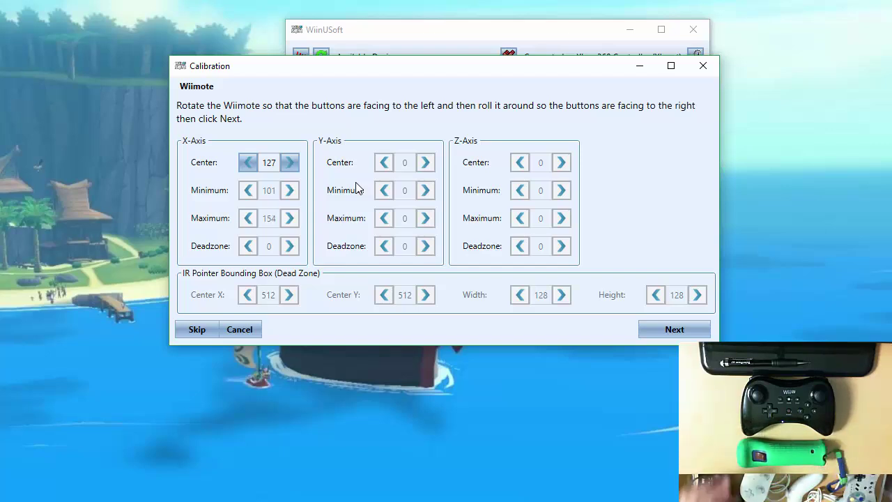
left_click(647, 332)
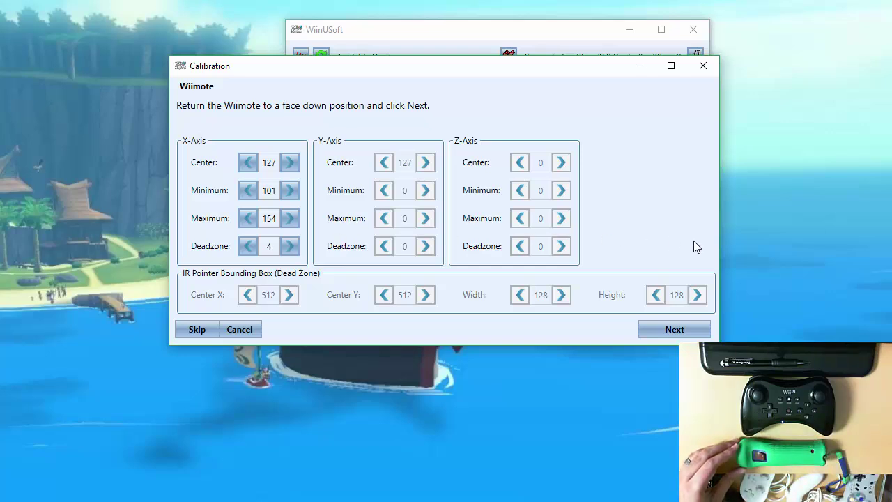
left_click(674, 329)
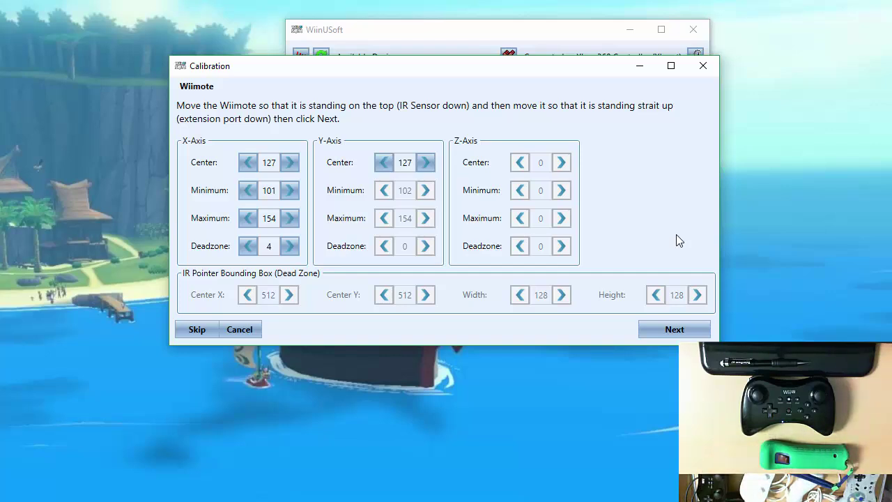
left_click(665, 336)
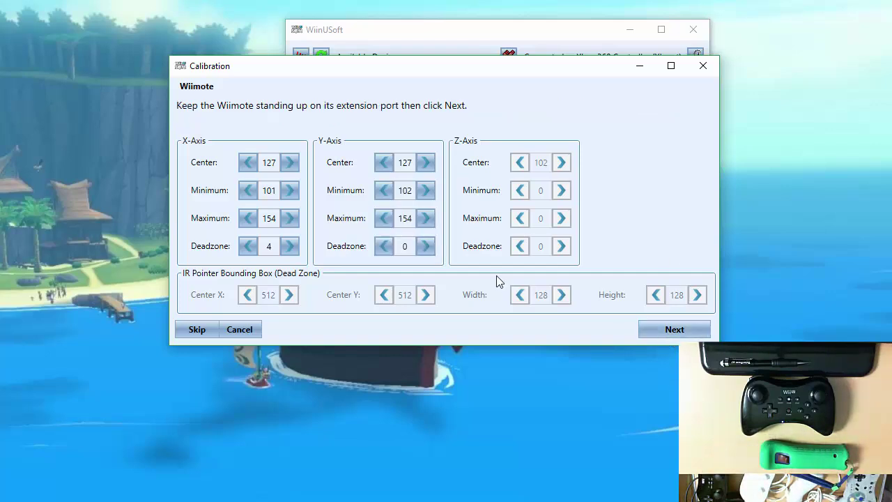
left_click(426, 247)
left_click(426, 247)
left_click(426, 247)
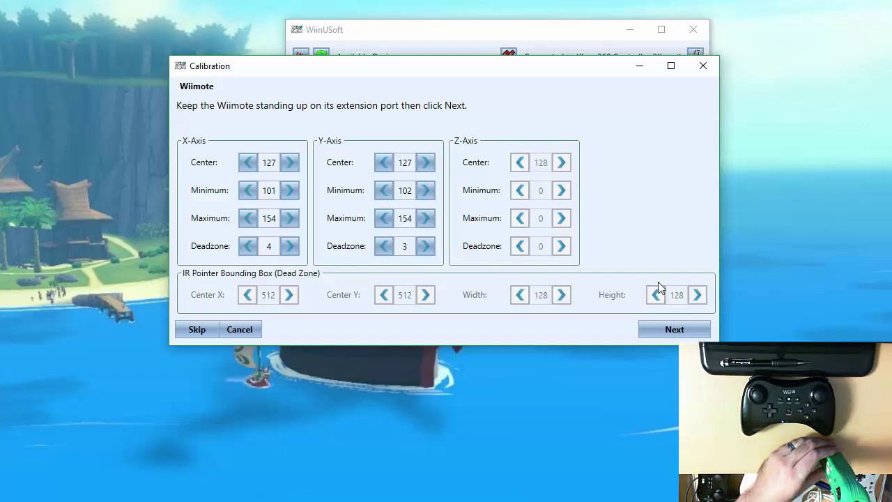
left_click(662, 330)
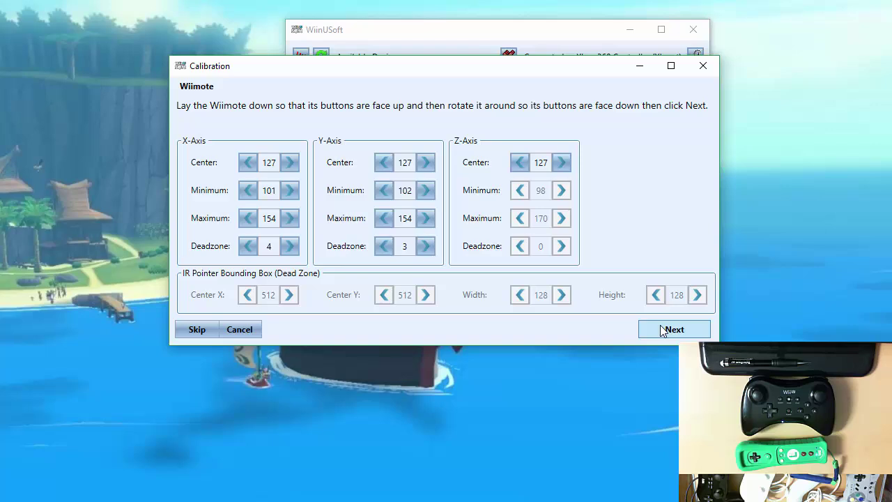
left_click(662, 330)
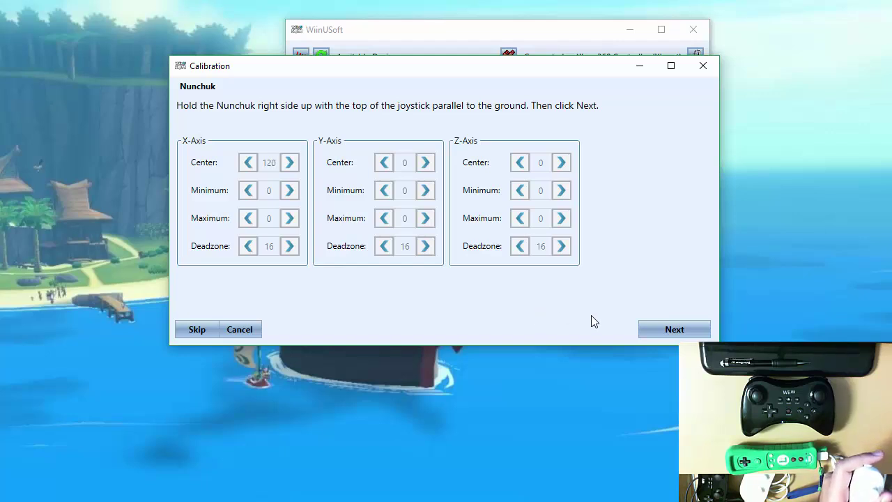
- With the Nunchuk attached, calibrate the center and range of its X, Y and Z motion axes
left_click(650, 325)
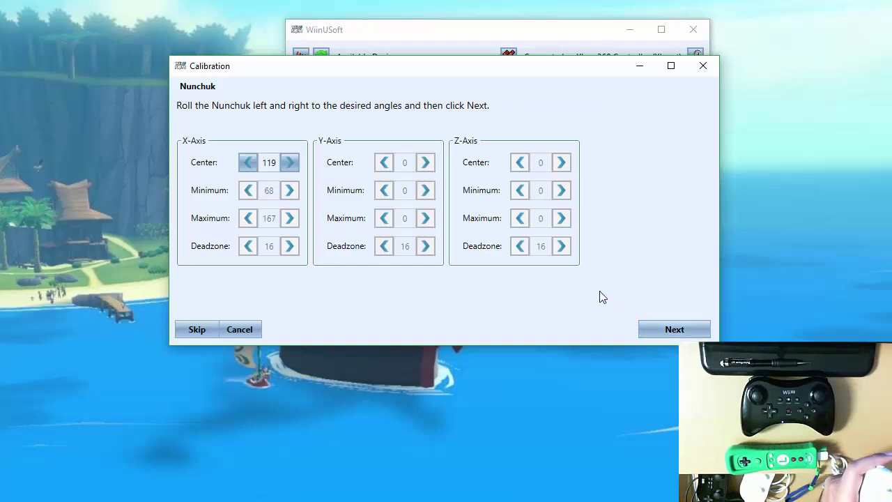
left_click(669, 333)
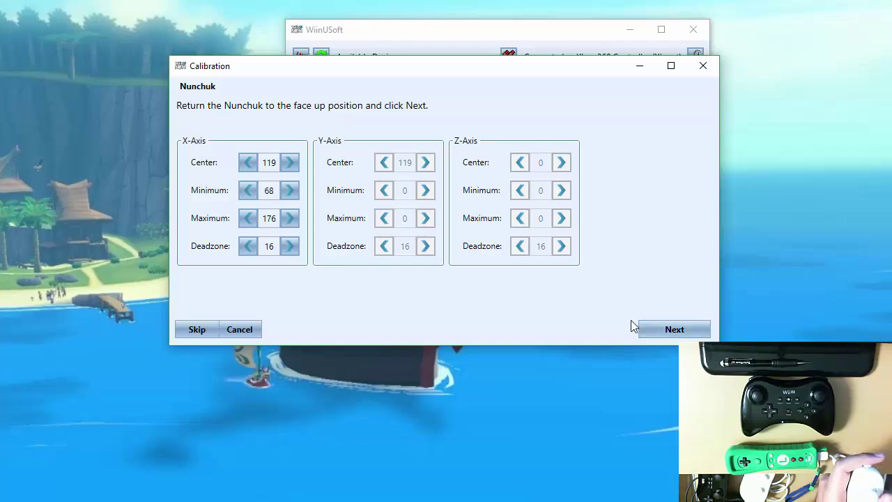
left_click(651, 330)
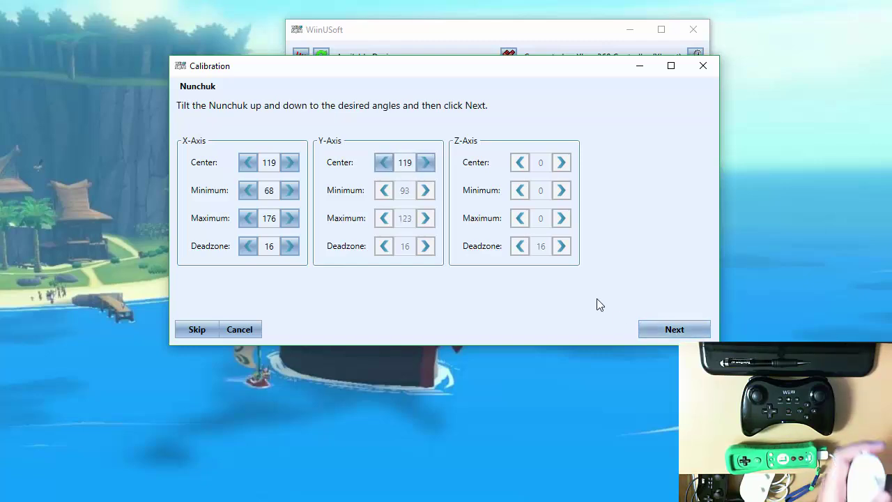
left_click(655, 331)
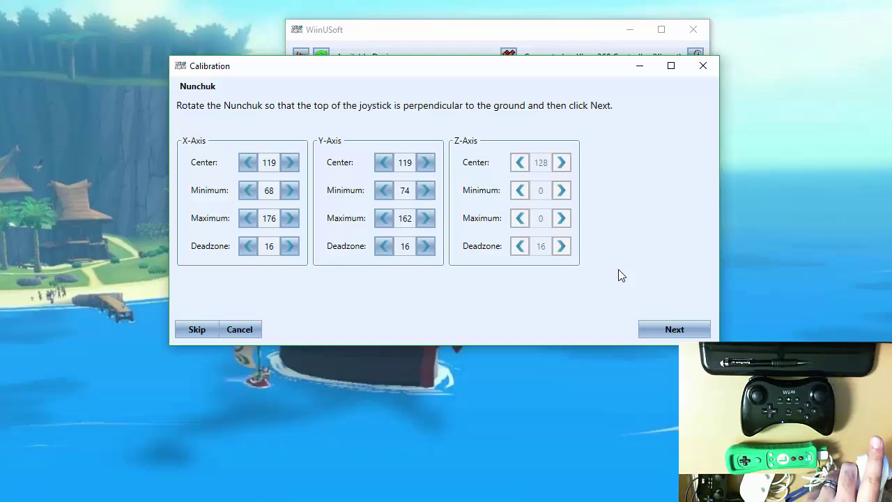
left_click(671, 333)
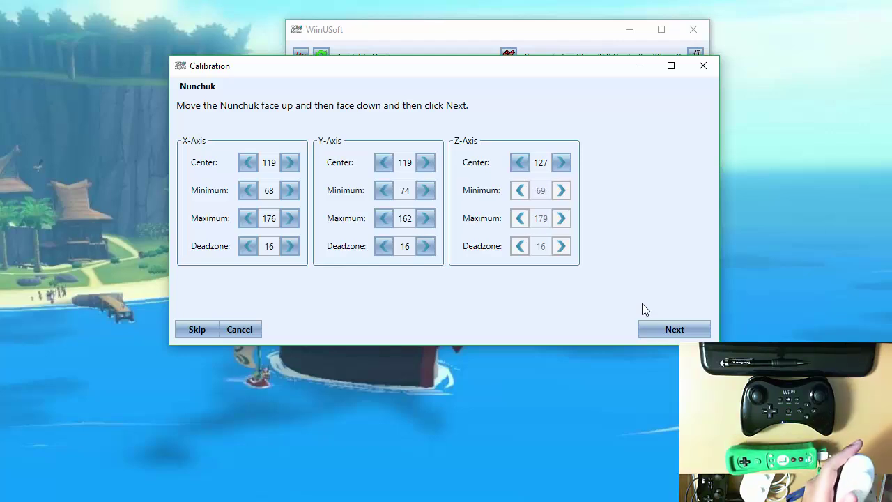
left_click(666, 332)
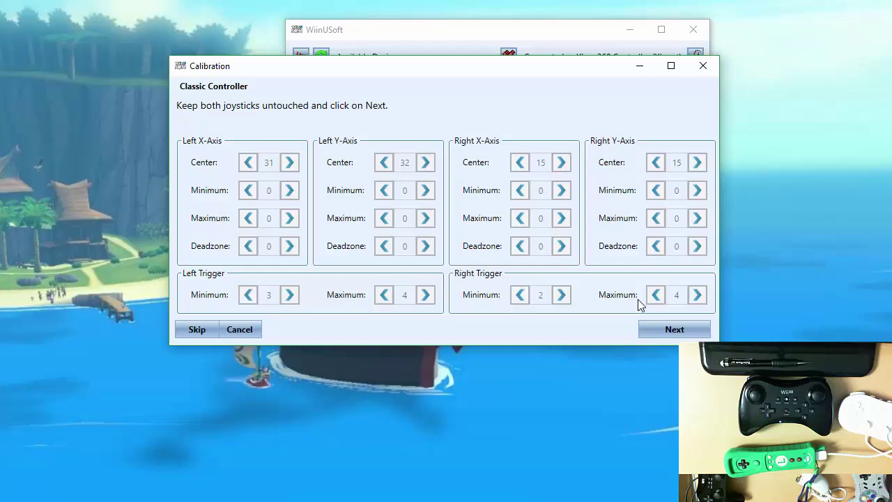
- With the Classic Controller attached, record its joystick centers, ranges and deadzones, setting both left deadzones to 3
left_click(694, 330)
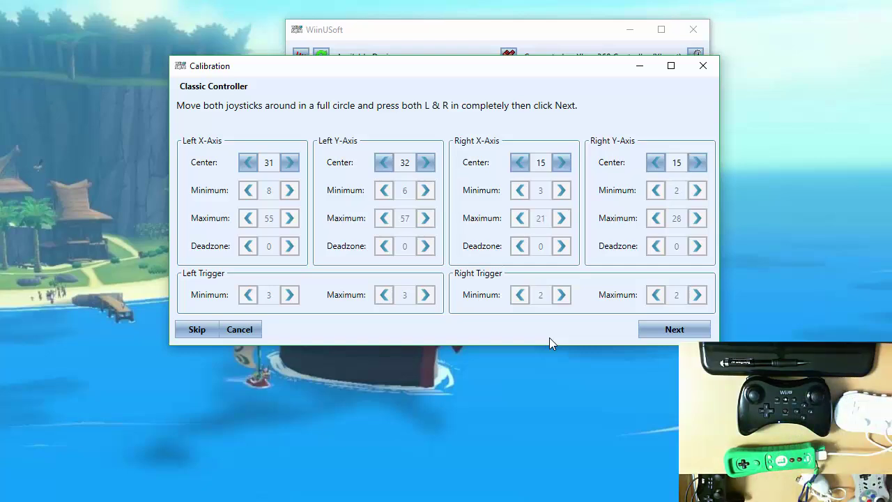
left_click(650, 327)
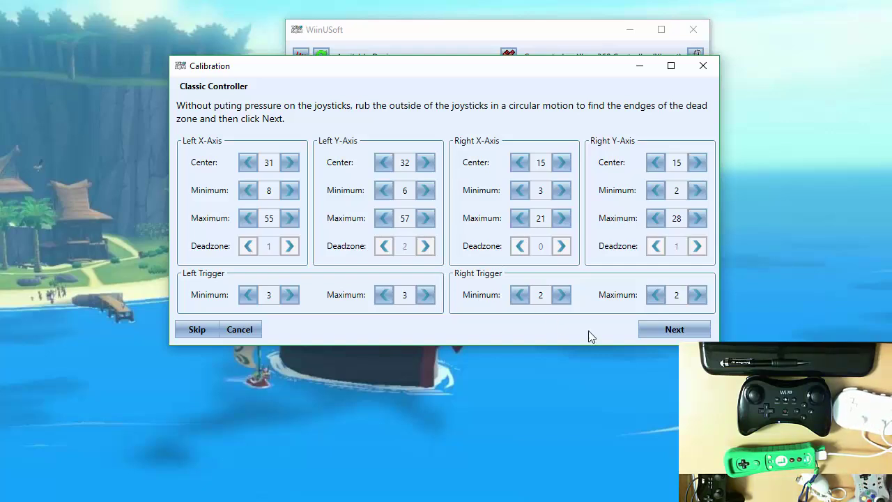
left_click(657, 333)
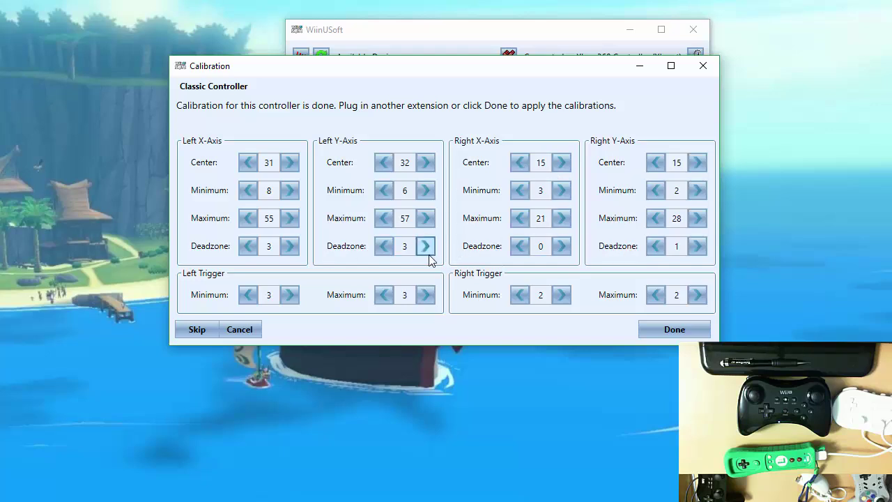
- Set the Classic Controller's right X-axis and Y-axis deadzones to 2 and raise both triggers' maximum values
left_click(561, 246)
left_click(560, 246)
left_click(696, 246)
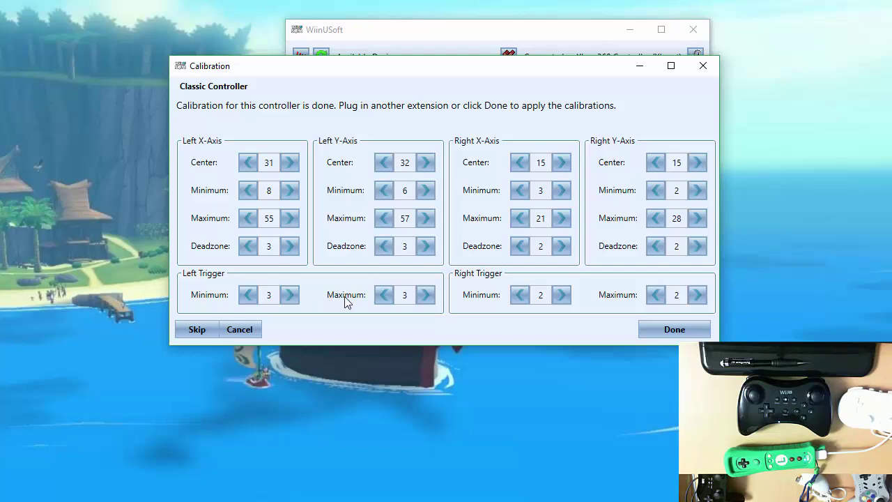
left_click_drag(434, 299, 434, 299)
left_click_drag(697, 296, 697, 296)
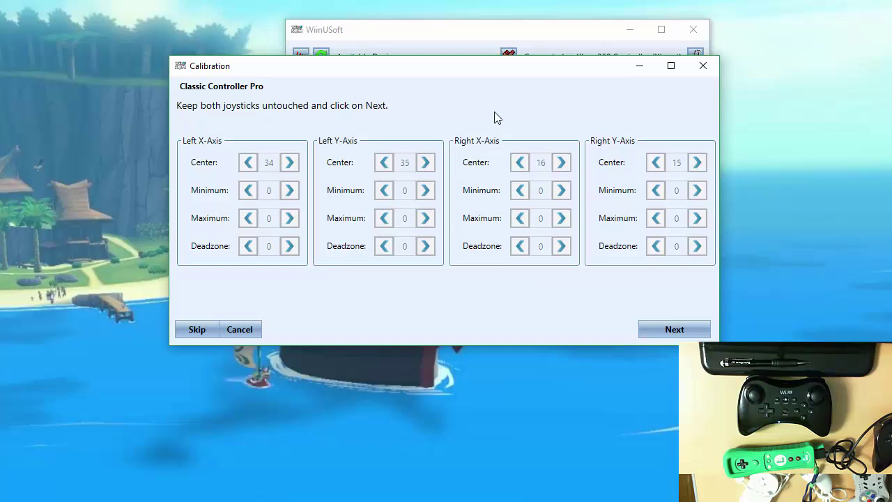
- With the Classic Controller Pro attached, record the centers, ranges and deadzones of both joysticks
left_click(648, 328)
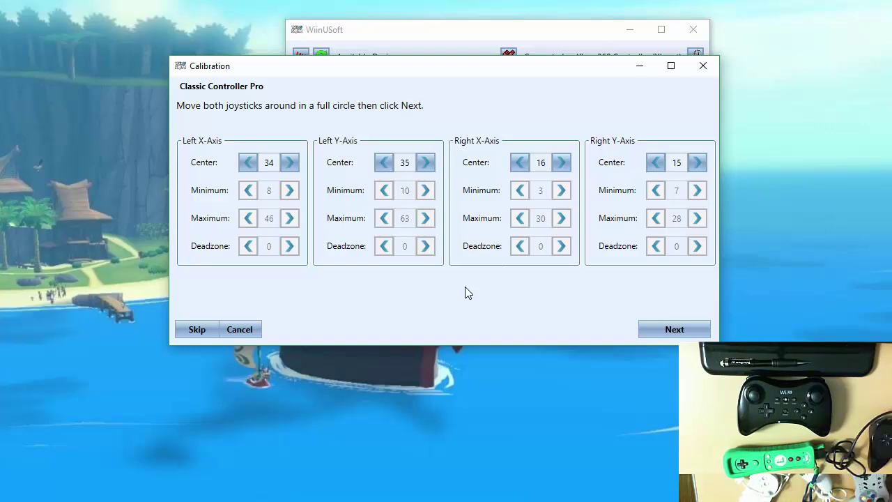
left_click(703, 332)
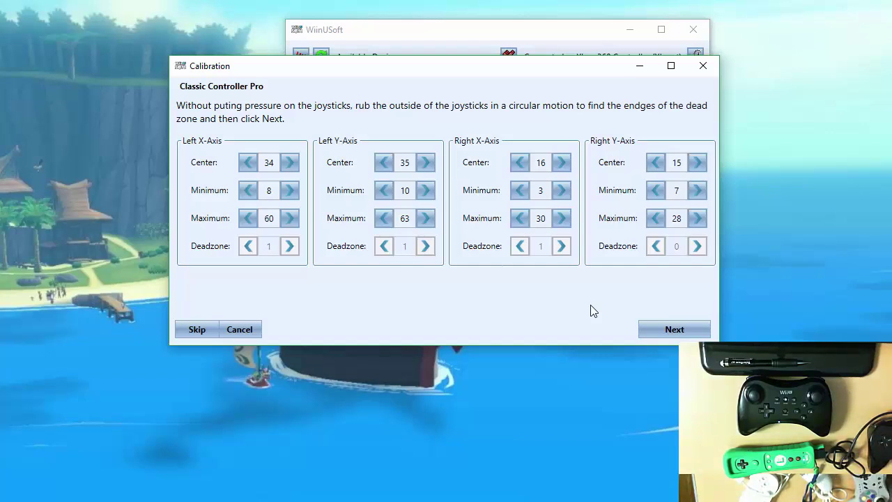
left_click(651, 334)
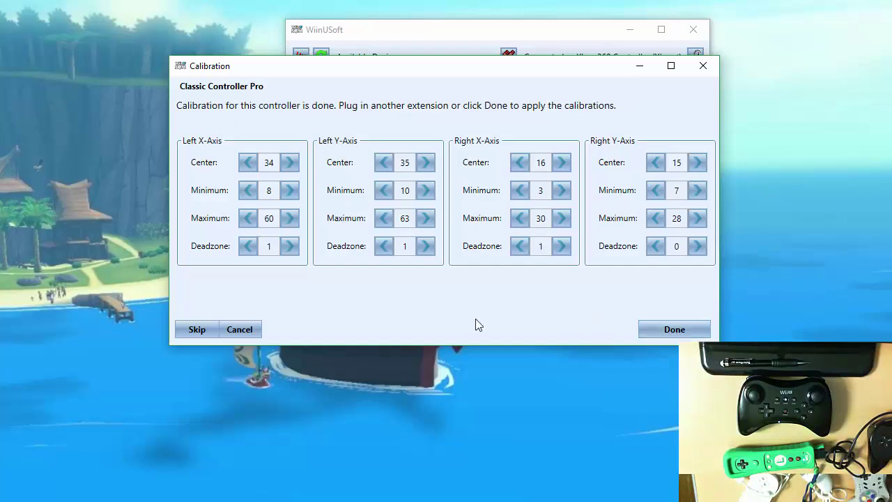
- Set the left X, left Y and right X deadzones to 2, raise the right Y deadzone, and save the calibration with the Wiimote's properties
left_click(291, 249)
left_click(424, 251)
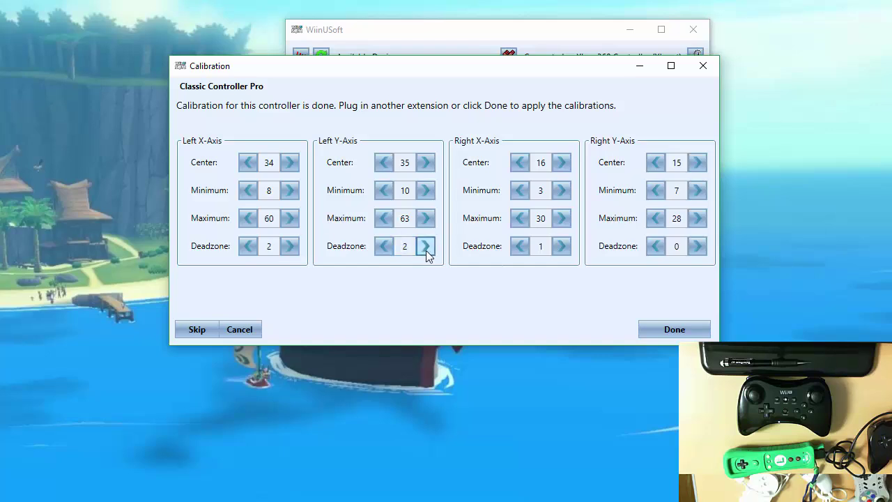
left_click(563, 248)
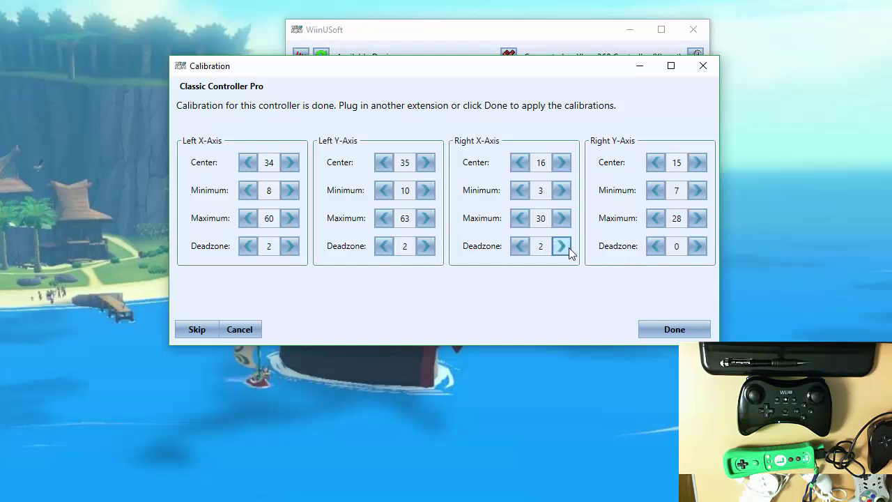
left_click(705, 246)
left_click(671, 330)
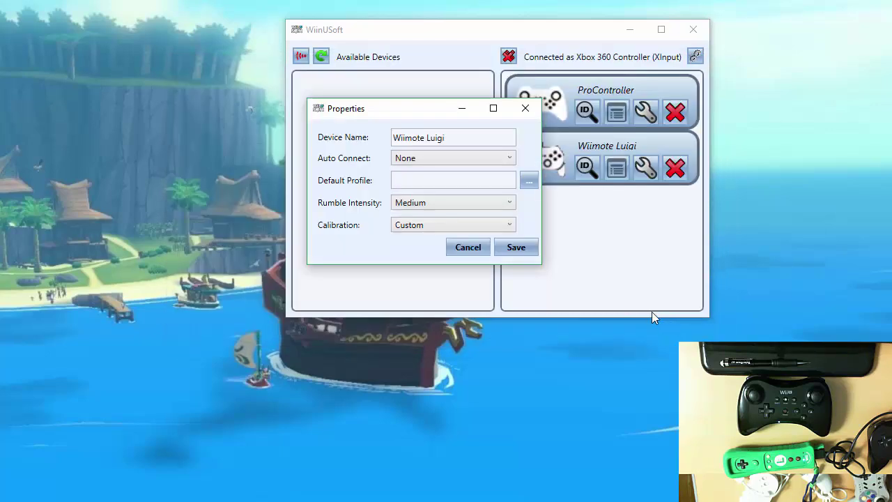
left_click(519, 248)
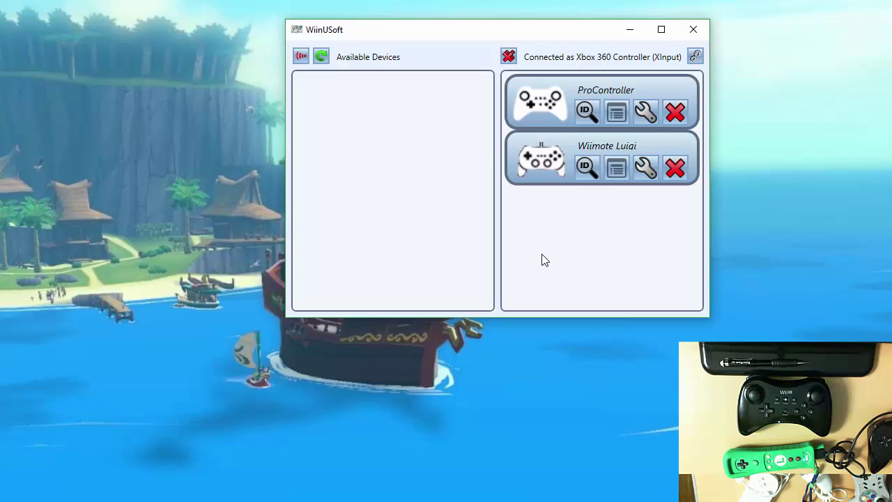
- Disconnect Wiimote Luigi individually, and detach the remaining devices with the disconnect-all command
left_click(674, 172)
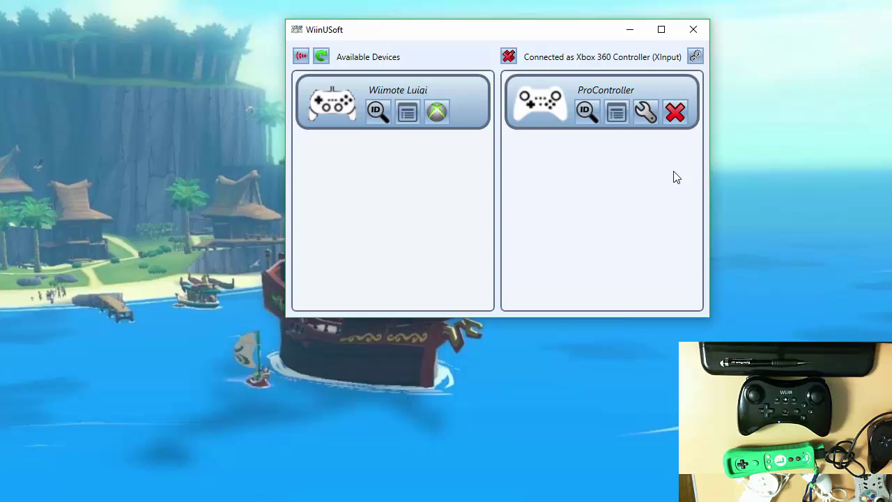
left_click(508, 56)
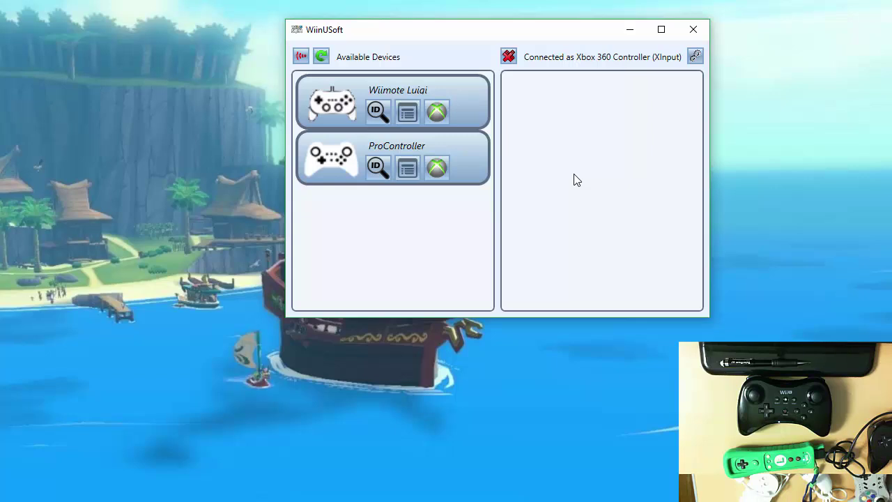
- Reset the controller type of Wiimote Luigi and disconnect the ProController from its Xbox 360 slot
right_click(347, 108)
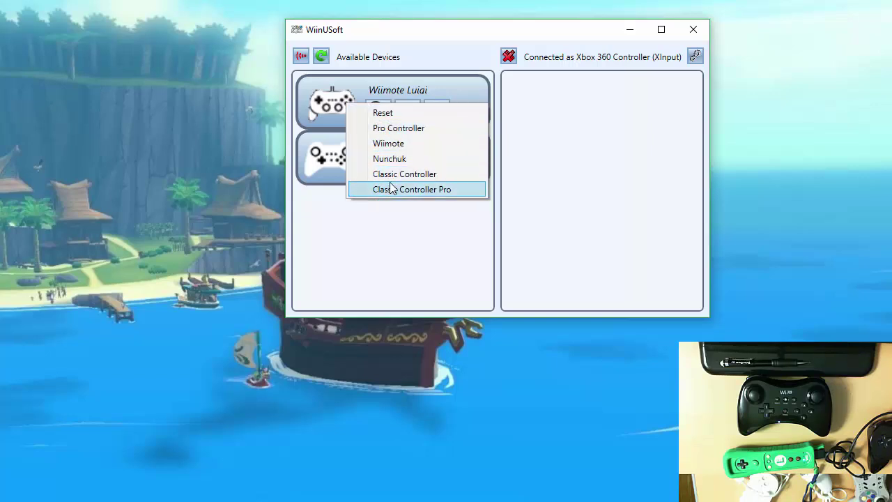
left_click(380, 113)
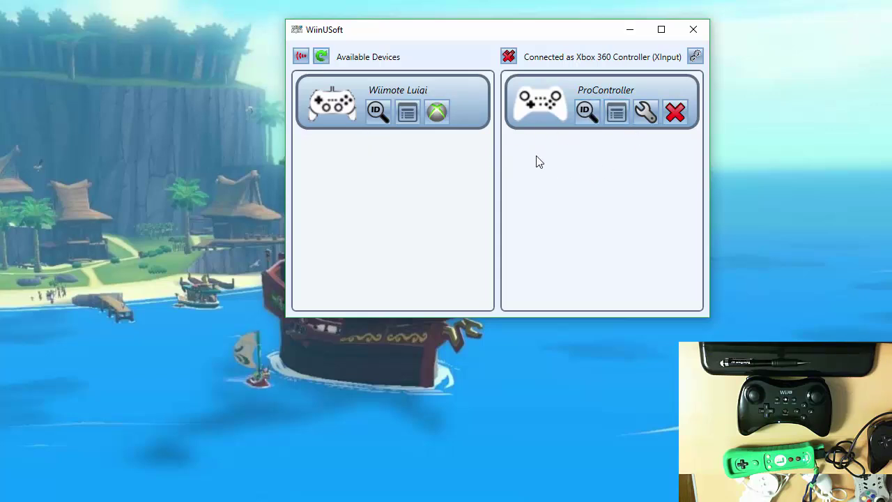
left_click(678, 112)
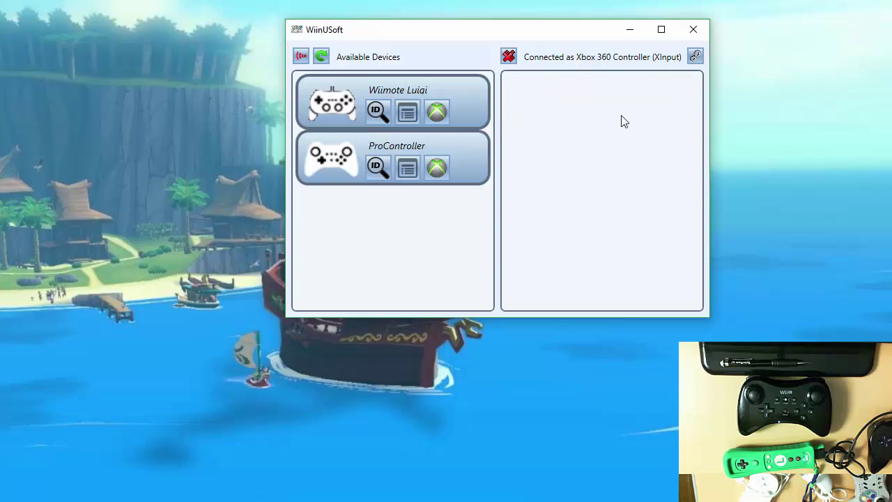